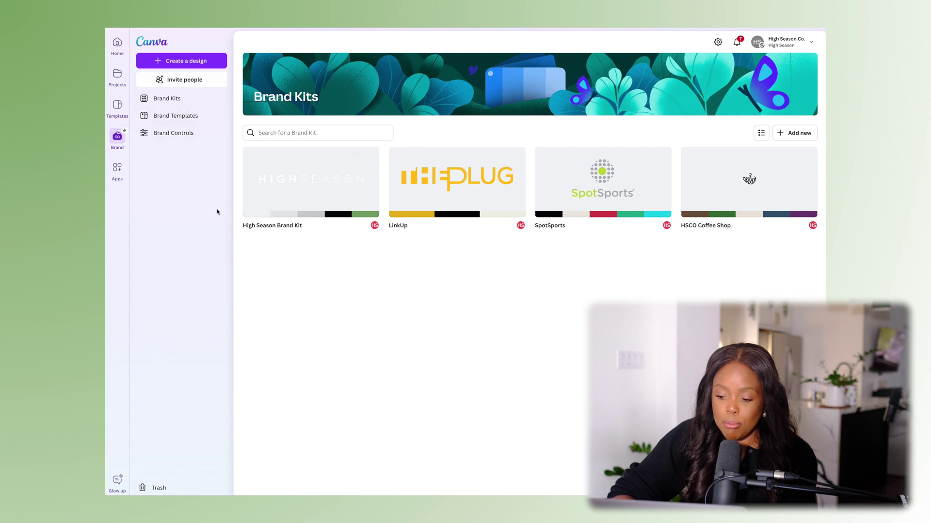
# Add a new brand kit and name it 'High Season Cafe'
pyautogui.click(793, 133)
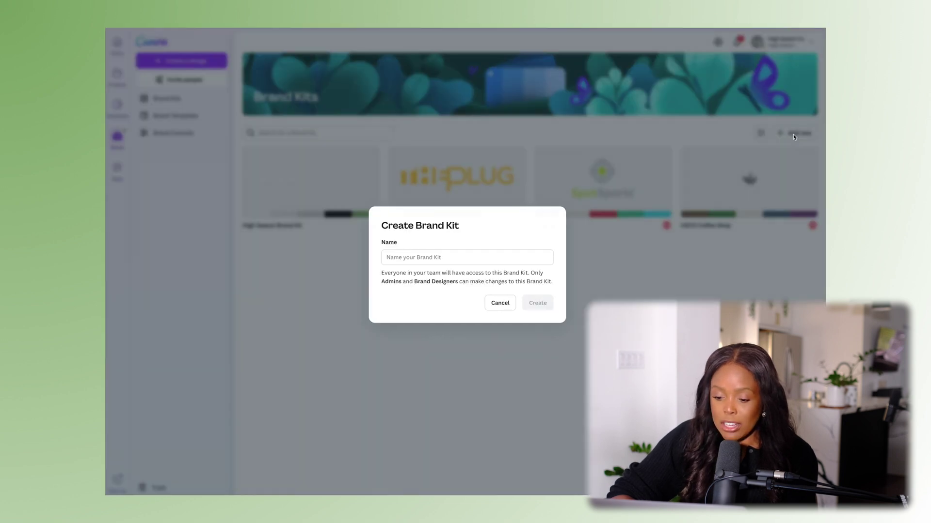
pyautogui.click(406, 254)
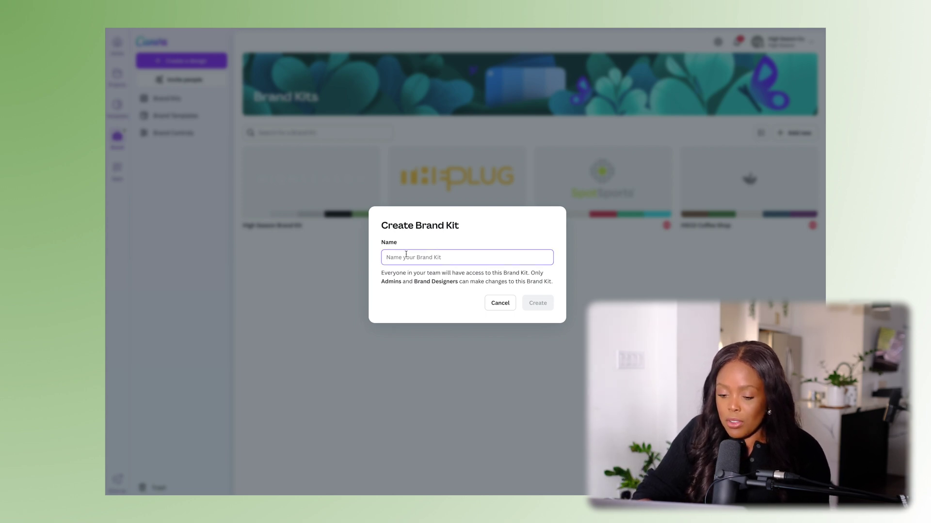
pyautogui.write('High Season Cafe')
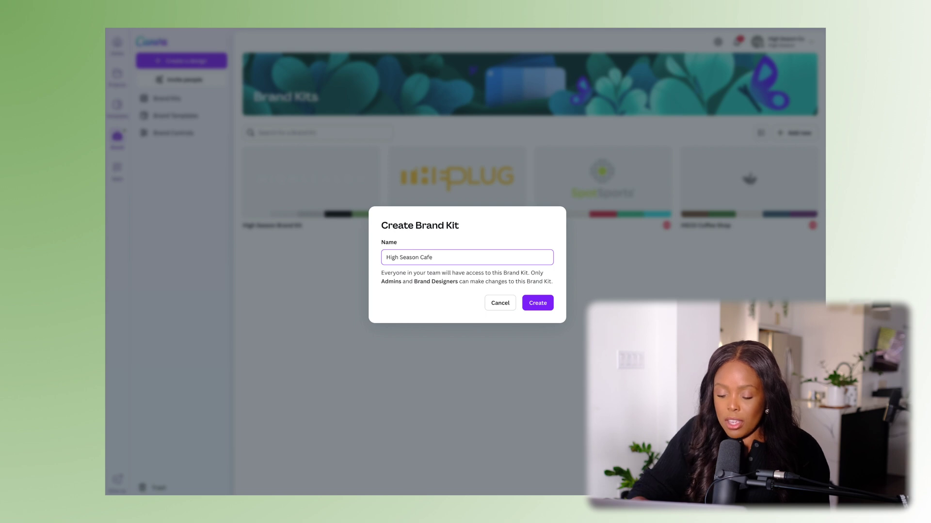
pyautogui.click(538, 304)
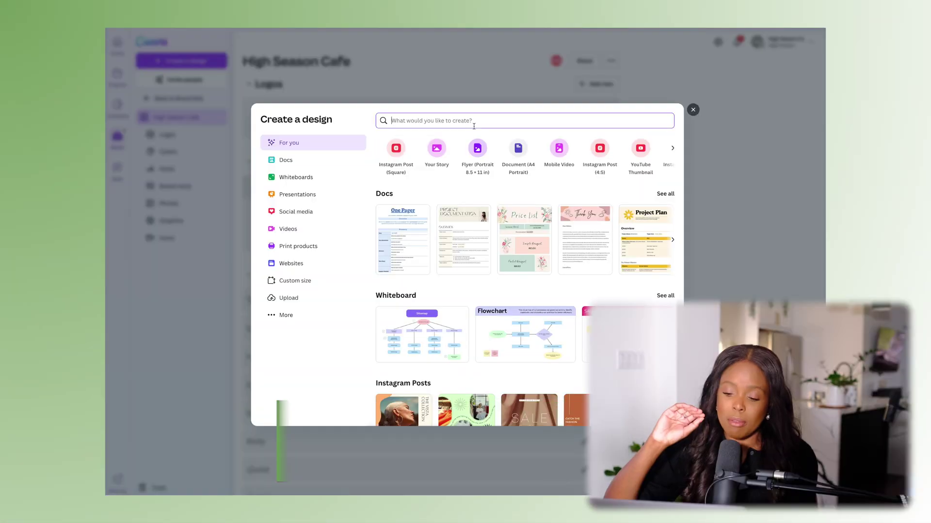
# Start a Logo design and apply the brown vintage coffee Sruput template from Recently used
pyautogui.write('logo')
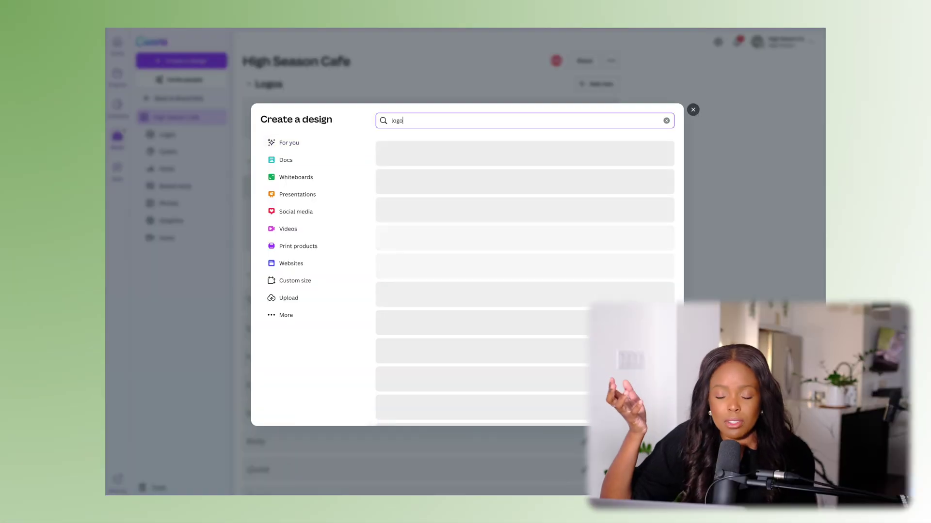
pyautogui.click(480, 154)
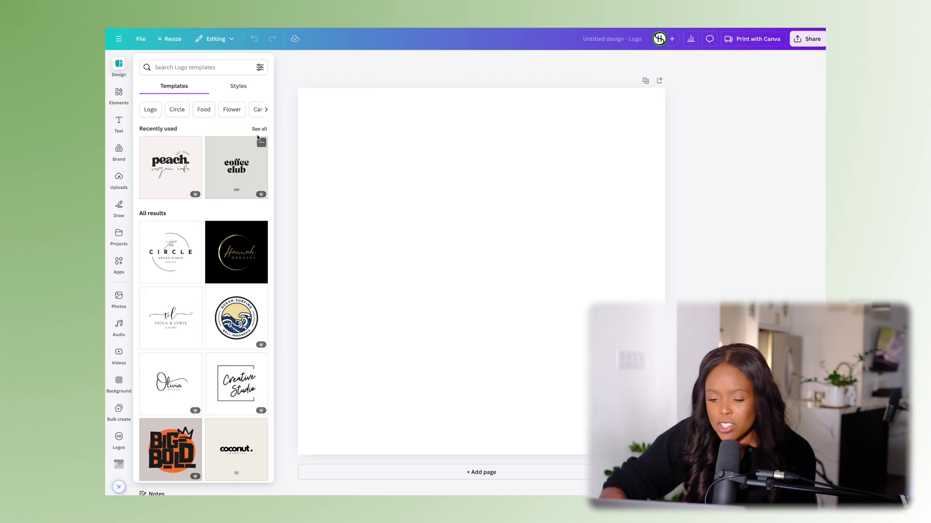
pyautogui.click(259, 129)
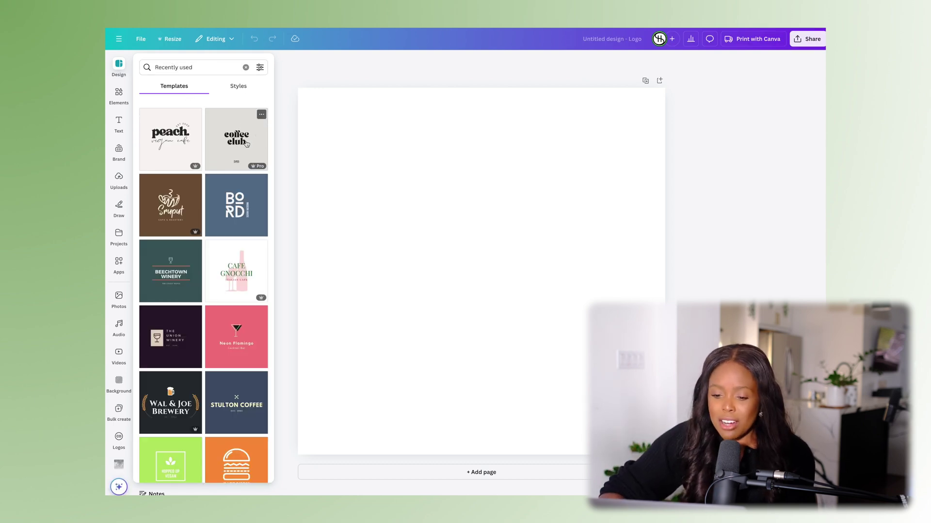
pyautogui.click(183, 196)
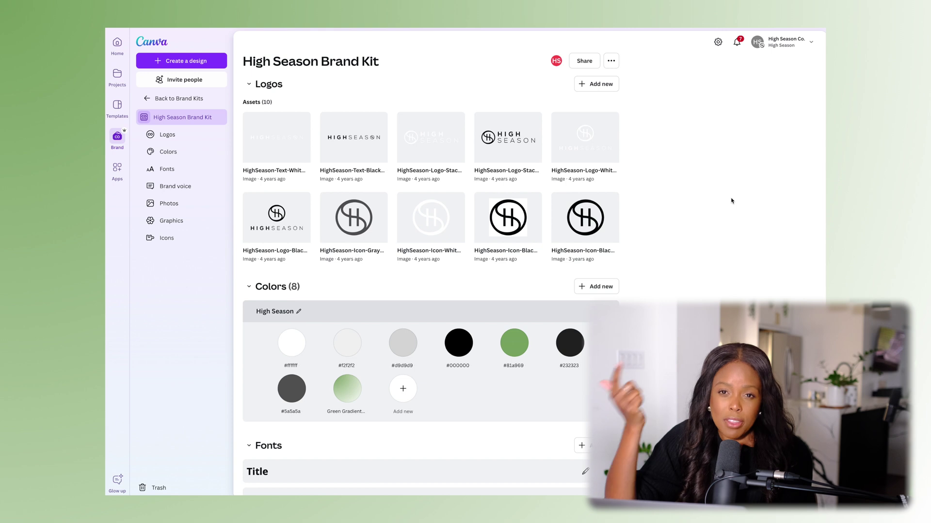
pyautogui.moveTo(386, 226)
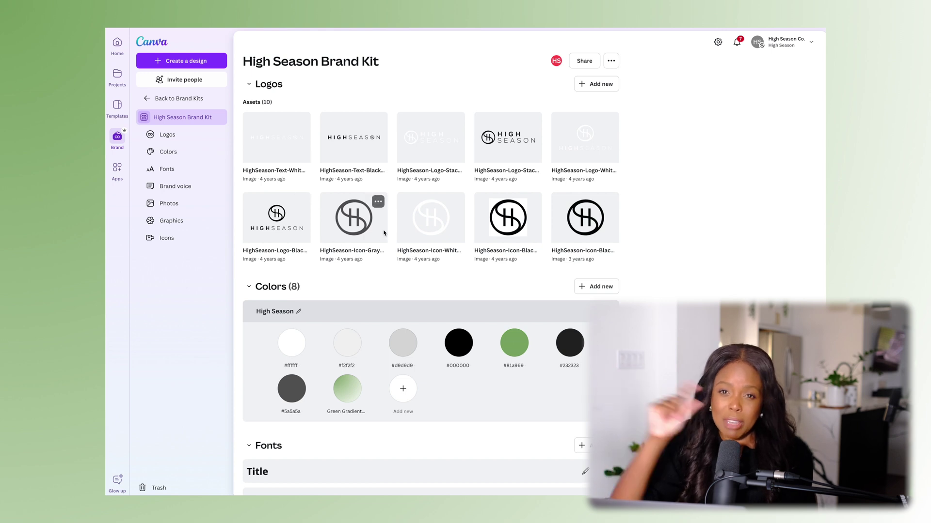
pyautogui.moveTo(357, 150)
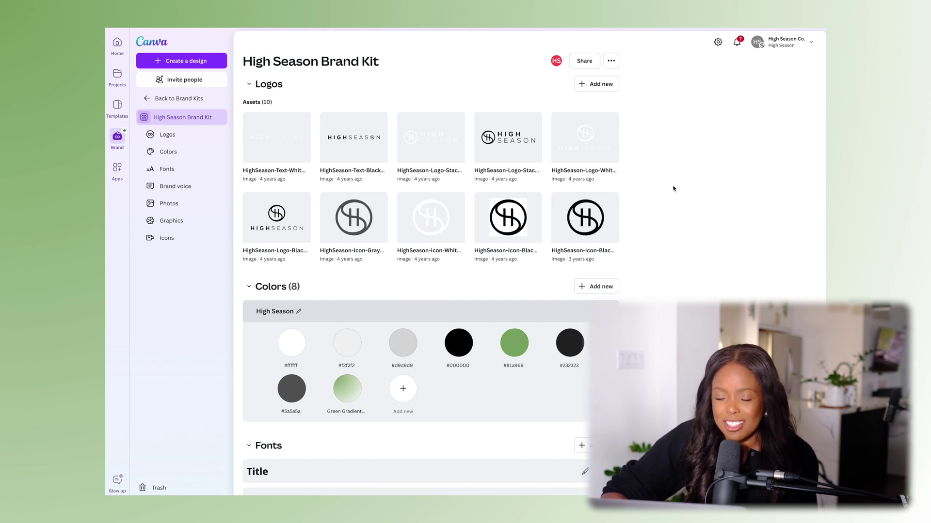
# Open the High Season Cafe kit and upload four coffee logo images to its Logos
pyautogui.click(201, 94)
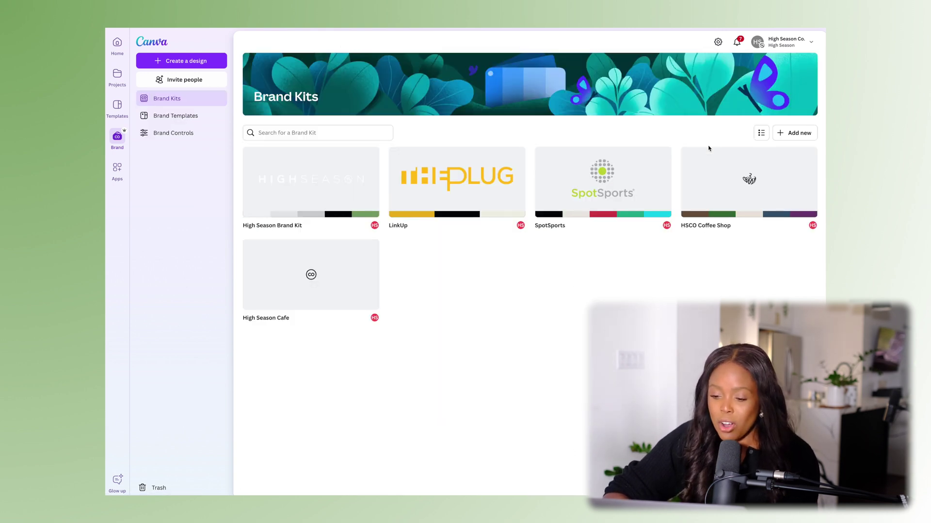
pyautogui.click(361, 295)
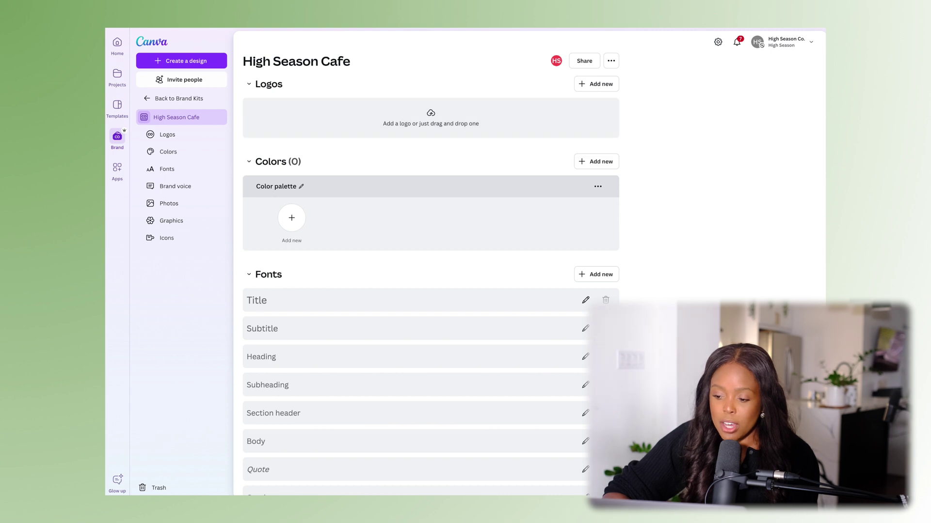
pyautogui.moveTo(441, 146); pyautogui.dragTo(439, 143)
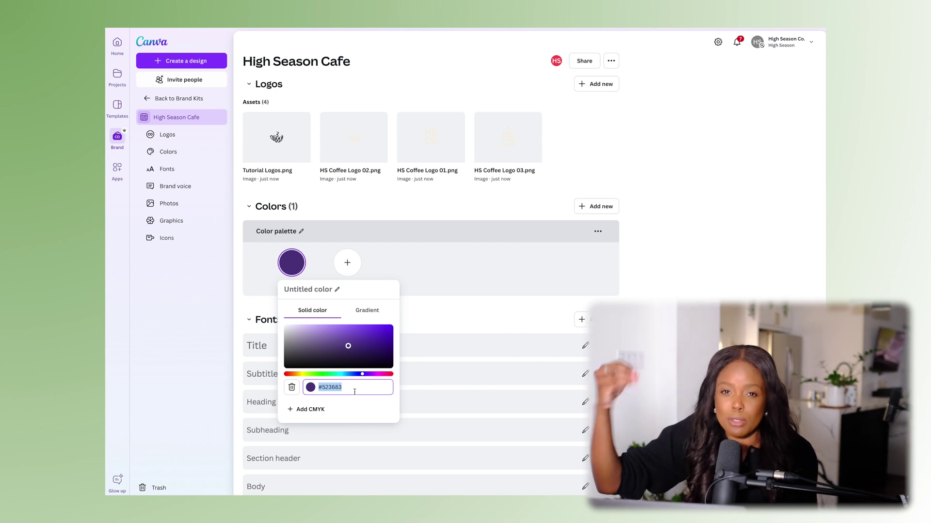
# Change the palette colour's hex value to #FFFFFF so the swatch turns white
pyautogui.write('#FFFFFF')
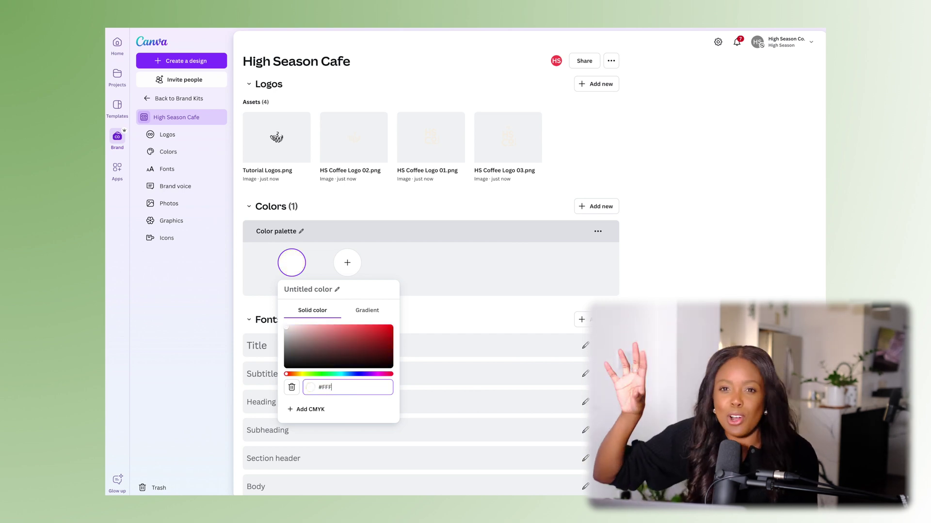
pyautogui.write('#81A69A')
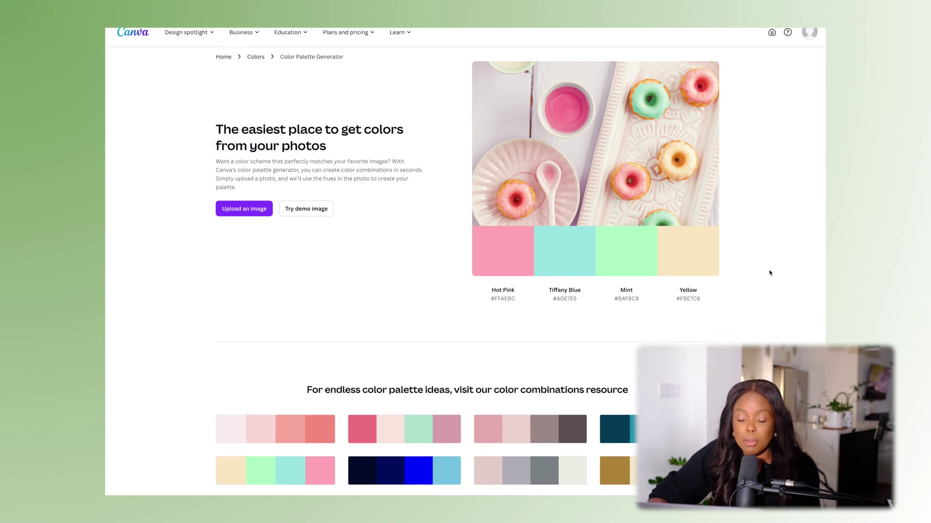
# Scroll down the palette generator page and choose 'Create a custom color palette'
pyautogui.scroll(-1, 769, 273)
pyautogui.scroll(-1, 770, 273)
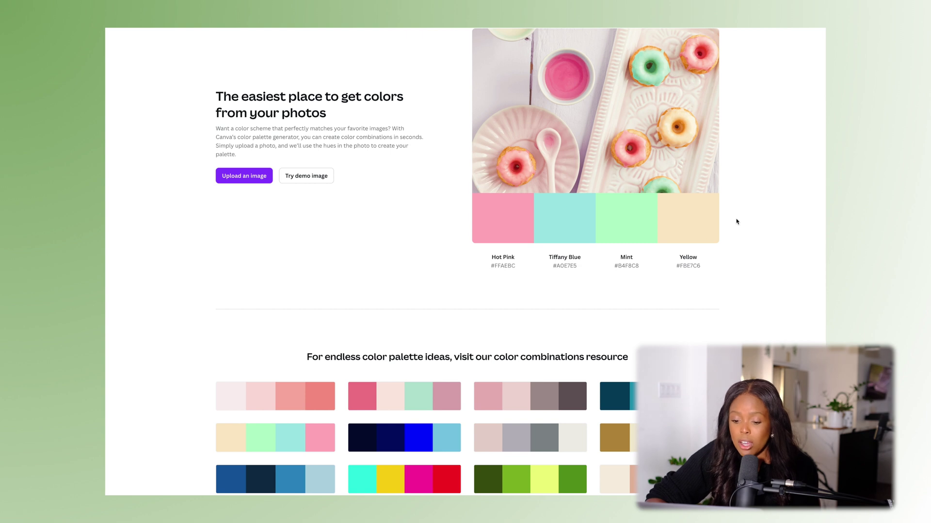
pyautogui.scroll(-4, 736, 222)
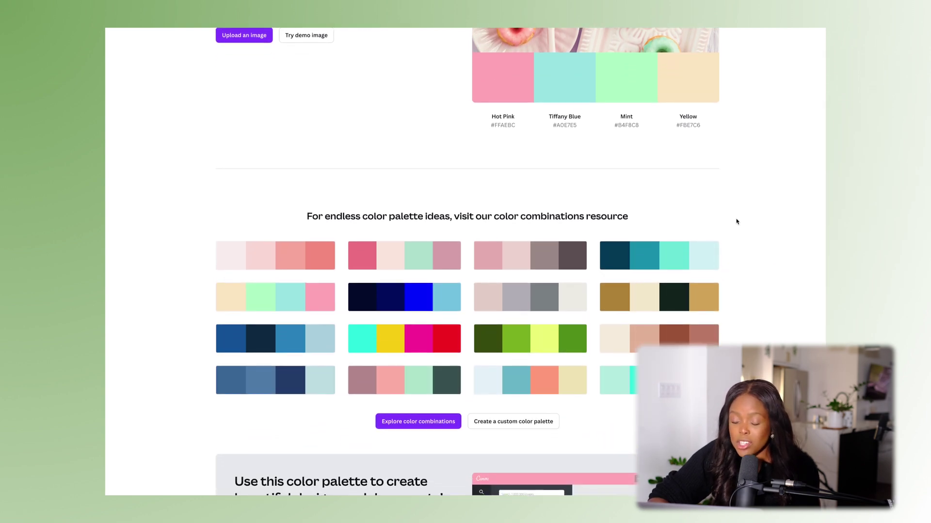
pyautogui.scroll(-2, 736, 221)
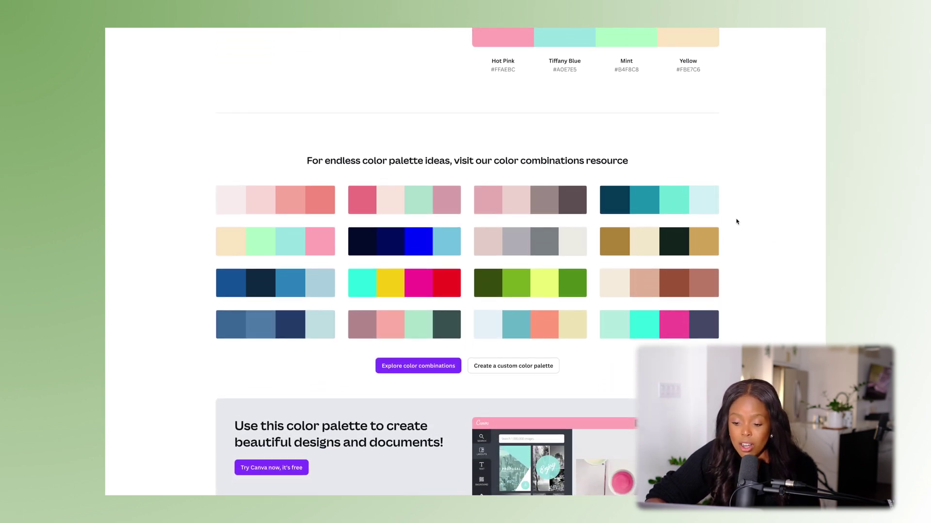
pyautogui.scroll(-2, 735, 221)
pyautogui.scroll(-1, 736, 221)
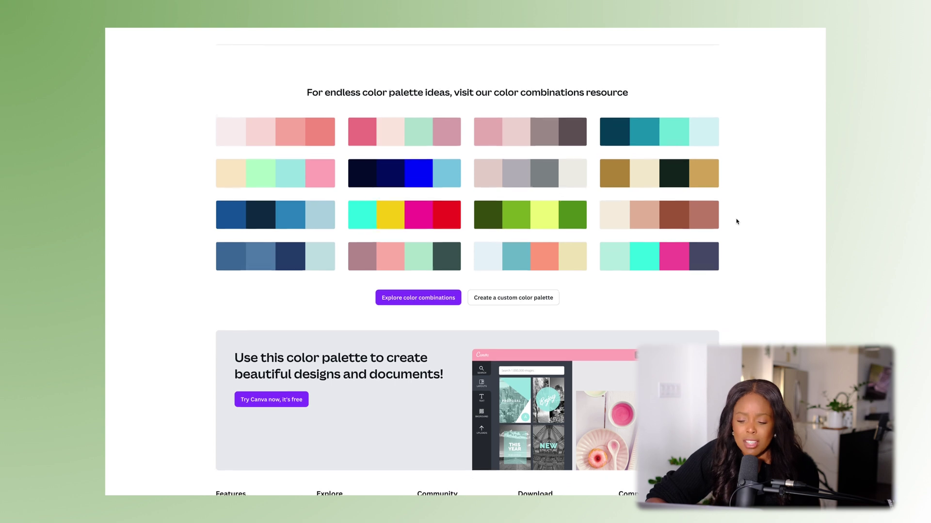
pyautogui.scroll(-1, 735, 221)
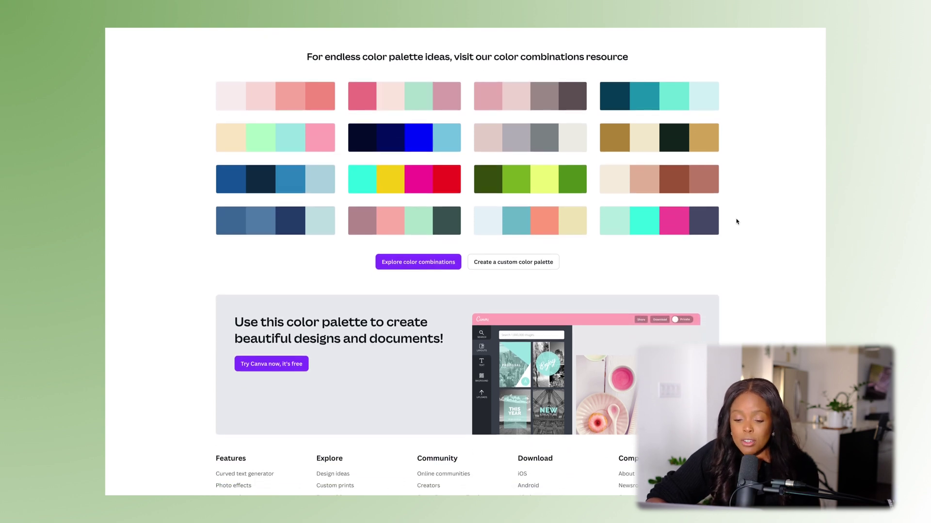
pyautogui.click(549, 264)
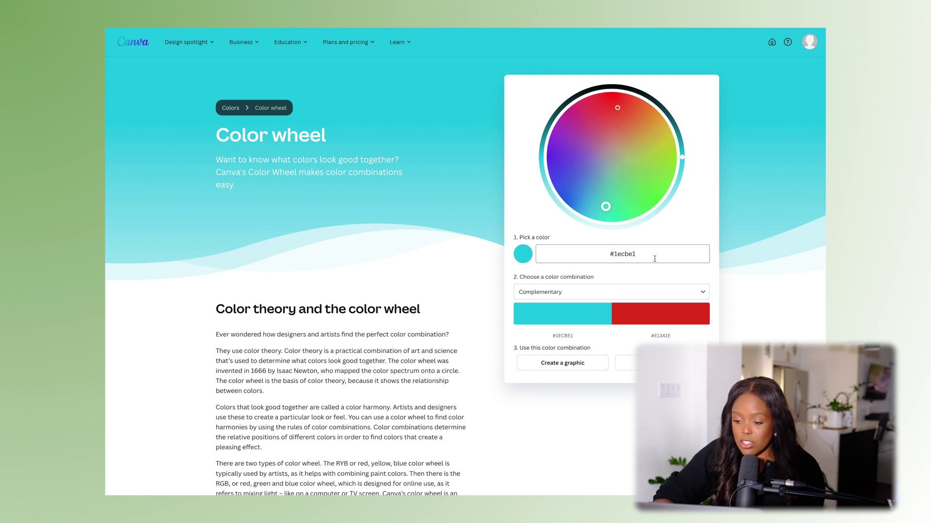
# Pick the purple #565ca9 on the colour wheel and copy its hex value
pyautogui.moveTo(605, 207); pyautogui.dragTo(593, 170)
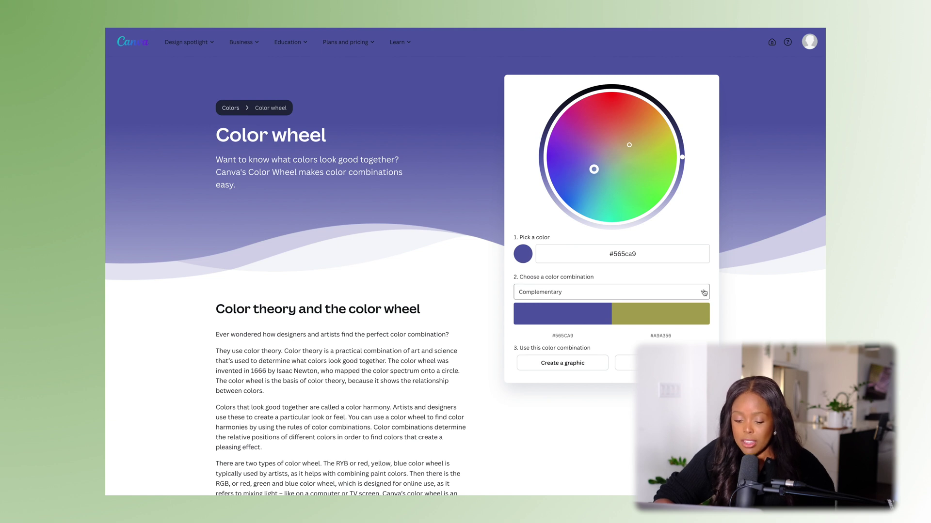
pyautogui.tripleClick(673, 251)
pyautogui.hotkey('ctrl', 'c')
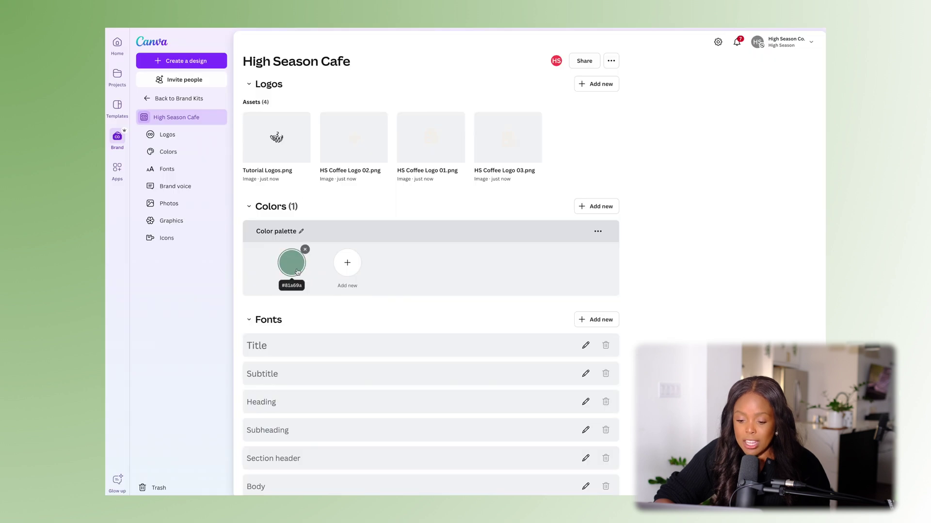
# Replace the green brand kit palette colour with the copied purple #565ca9
pyautogui.click(295, 269)
pyautogui.hotkey('ctrl', 'v')
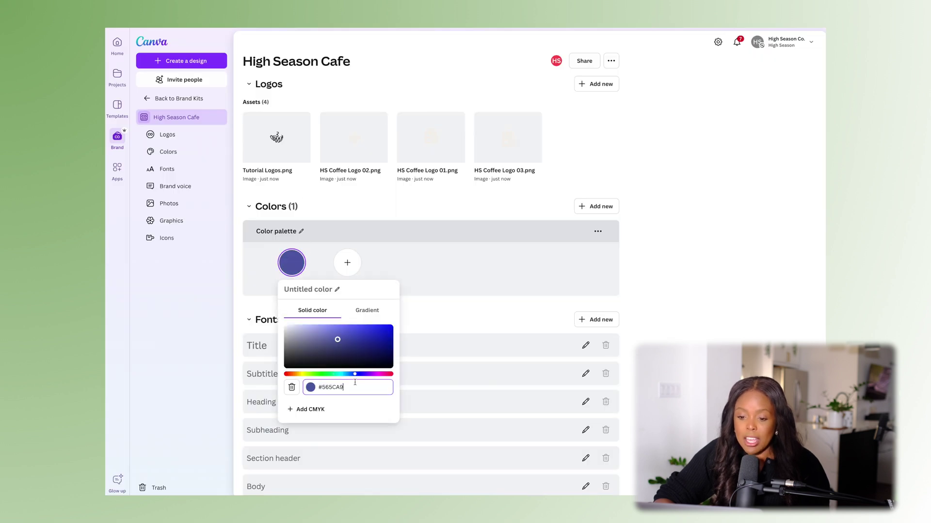
pyautogui.click(502, 283)
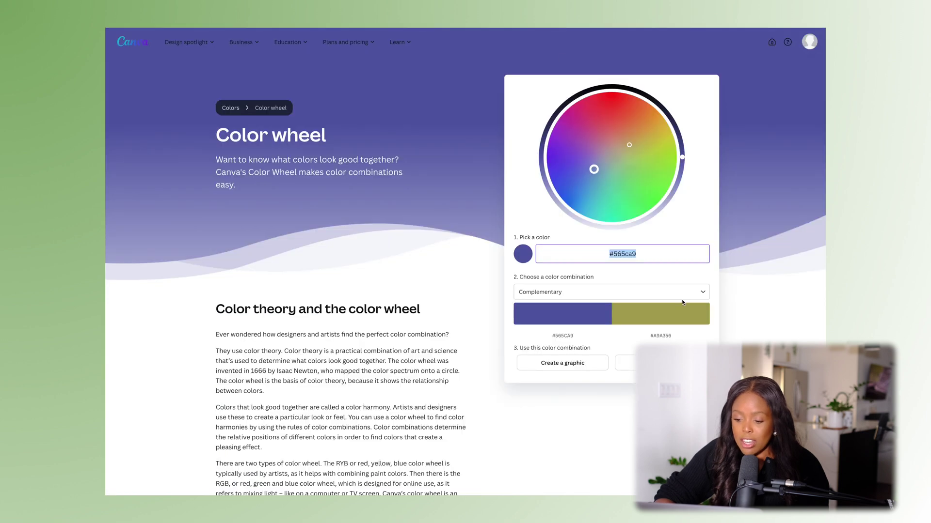
# Try Monochromatic, Triadic and Tetradic combinations, ending on Analogous (#7956A9, #5686A9)
pyautogui.click(621, 292)
pyautogui.click(587, 329)
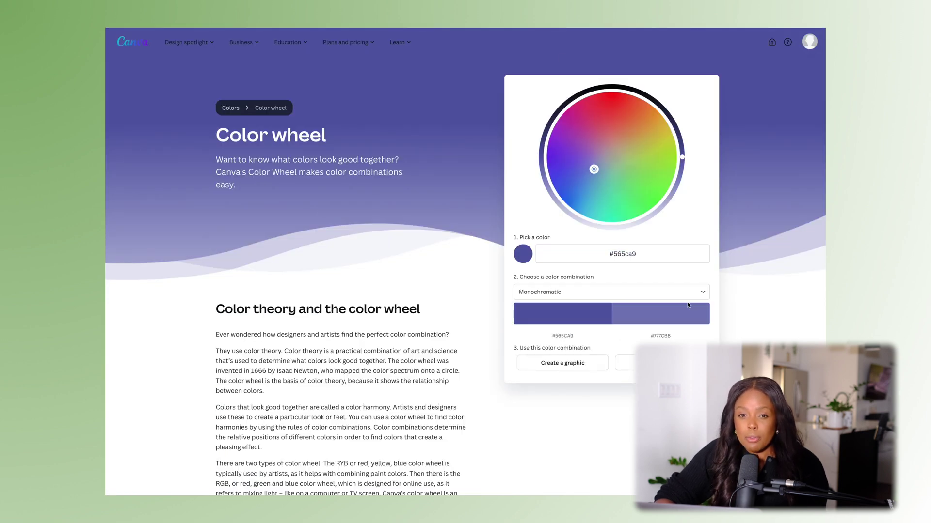
pyautogui.click(588, 292)
pyautogui.click(585, 342)
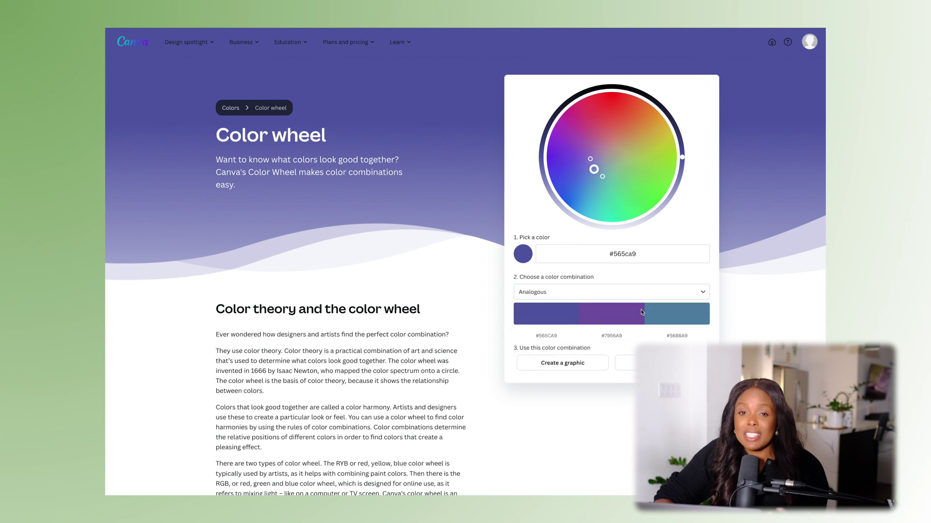
pyautogui.click(660, 294)
pyautogui.click(562, 361)
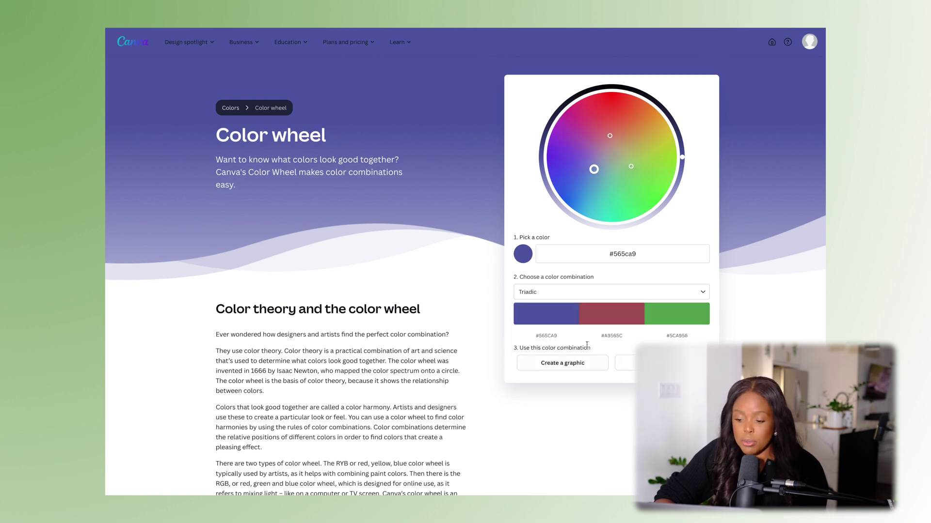
pyautogui.click(678, 293)
pyautogui.click(565, 374)
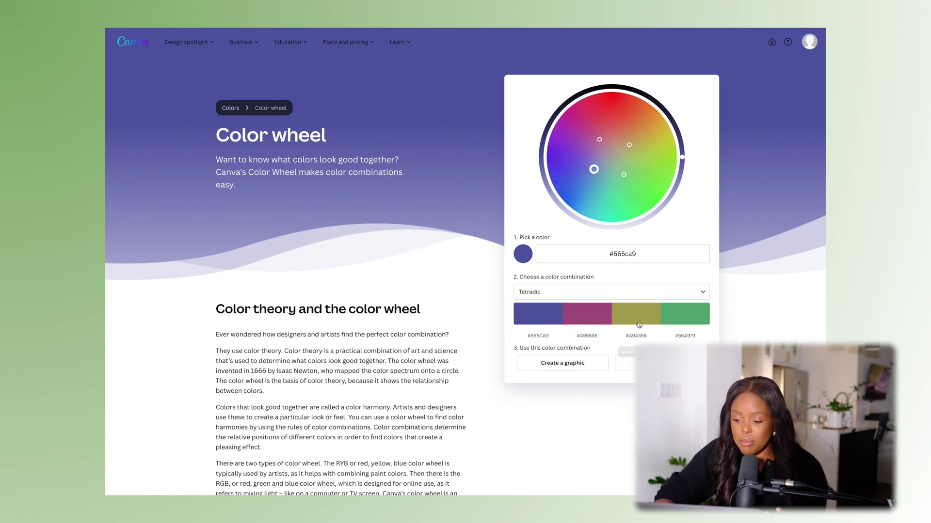
pyautogui.click(658, 294)
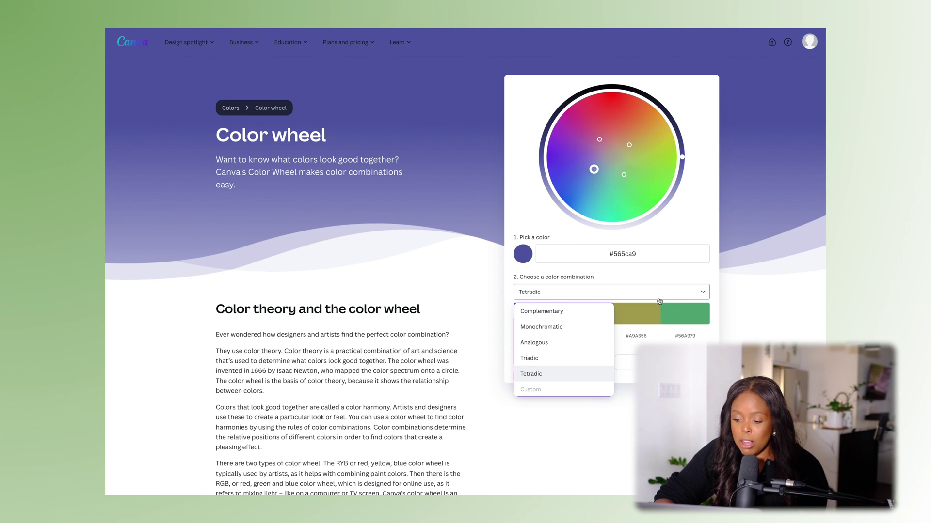
pyautogui.click(594, 327)
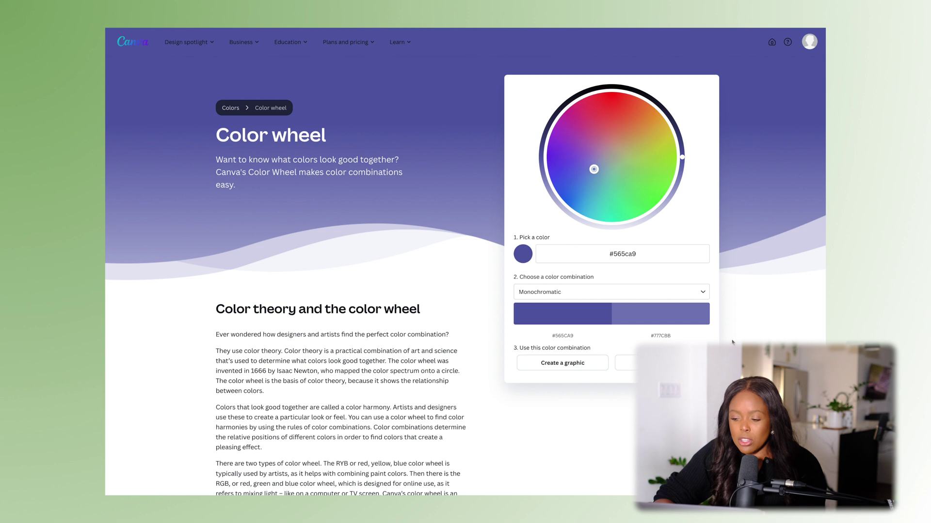
pyautogui.click(702, 293)
pyautogui.click(597, 341)
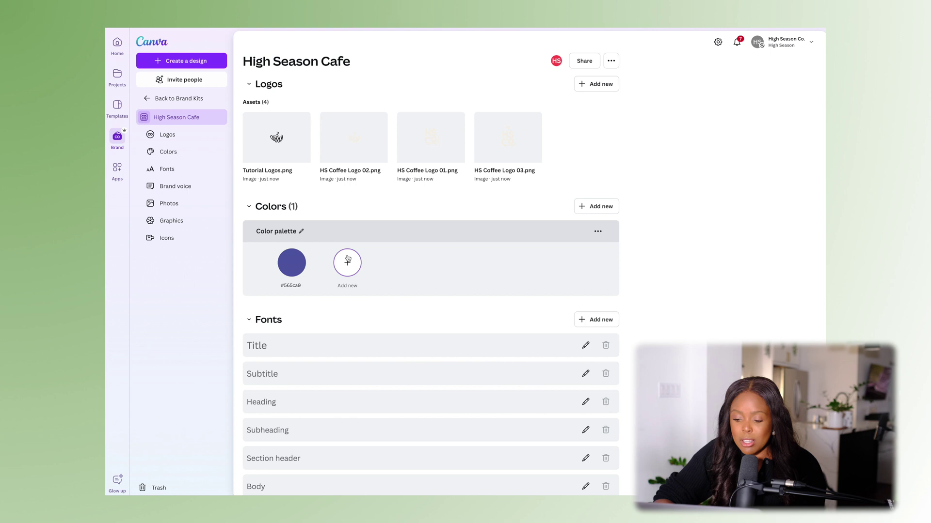
# Add #7956a9 and #5686a9 as new swatches in the brand kit palette
pyautogui.click(347, 262)
pyautogui.write('#7956A9')
pyautogui.click(719, 248)
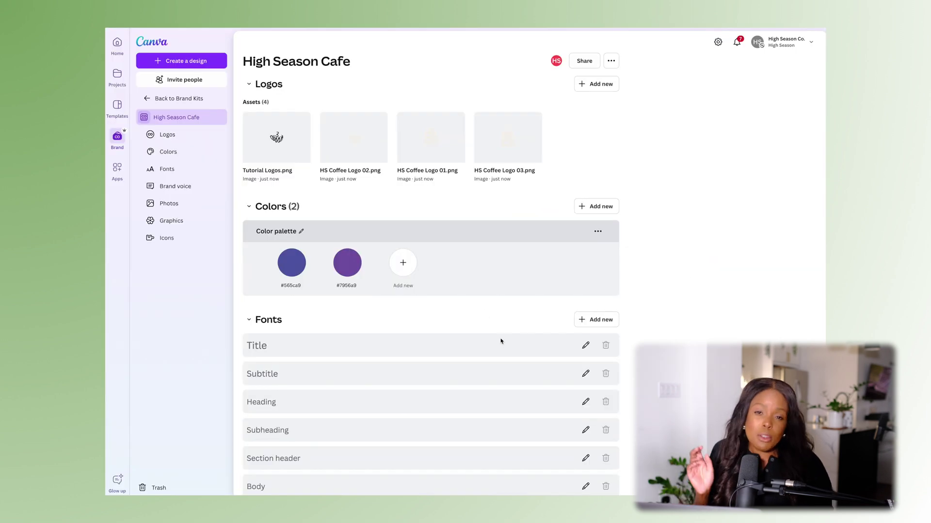
pyautogui.click(403, 262)
pyautogui.write('#5686a9')
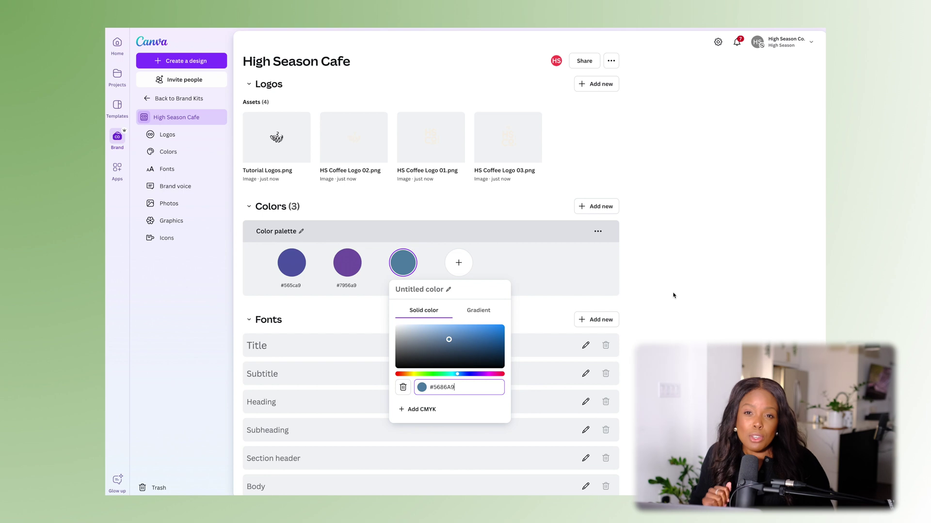
pyautogui.click(697, 295)
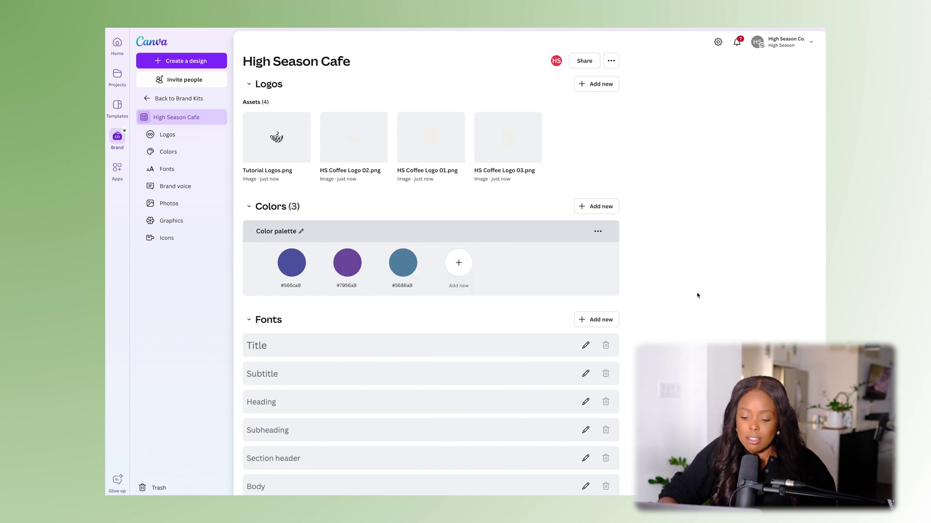
# Rename the third palette colour to 'Sea Blue'
pyautogui.click(408, 287)
pyautogui.write('Sea Blue')
pyautogui.click(706, 279)
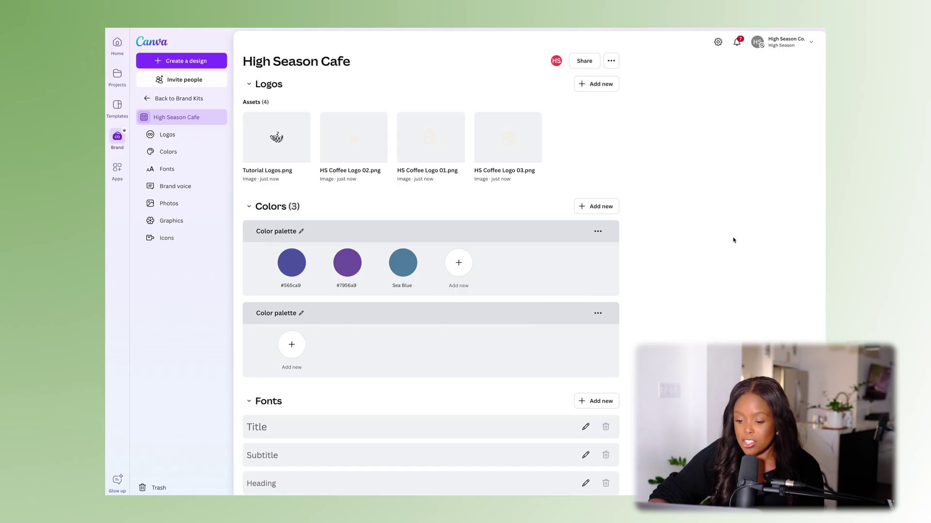
# Set the Title font style to Open Sans, bold, size 42
pyautogui.scroll(-5, 734, 239)
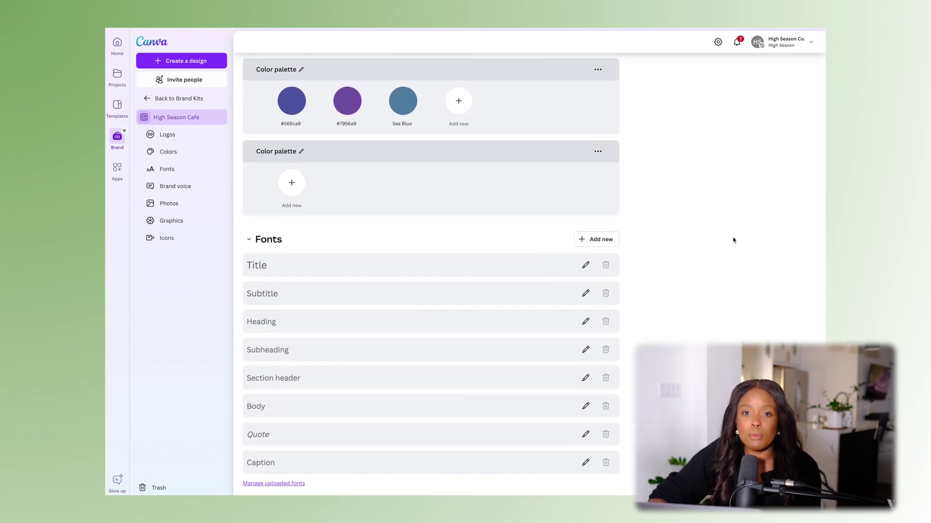
pyautogui.scroll(-1, 734, 240)
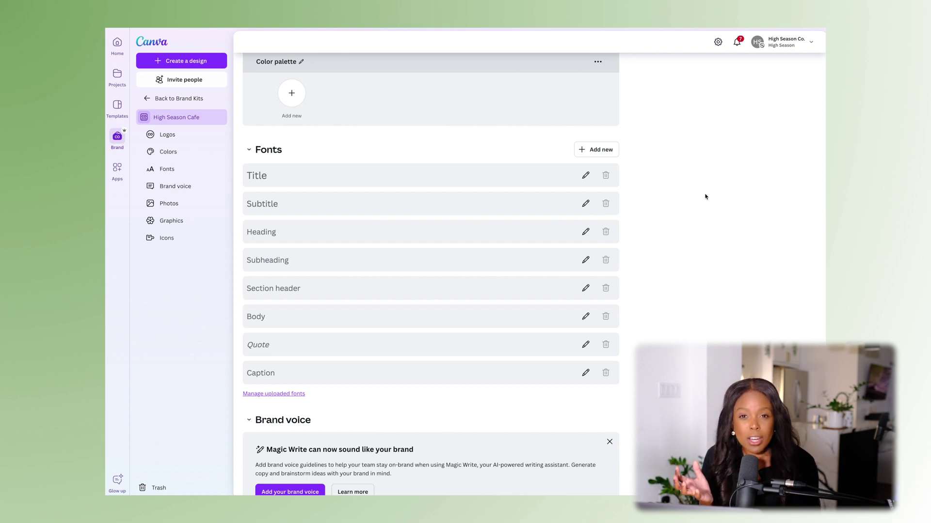
pyautogui.click(585, 175)
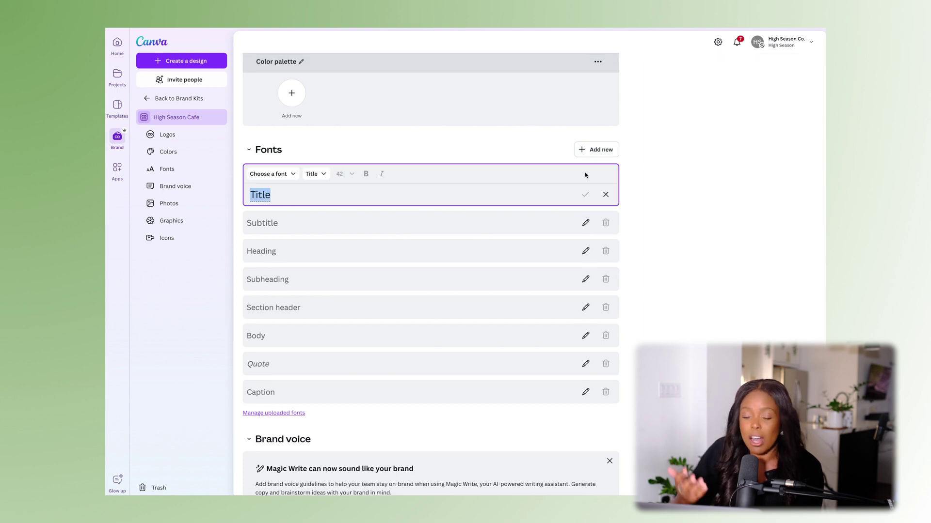
pyautogui.click(286, 174)
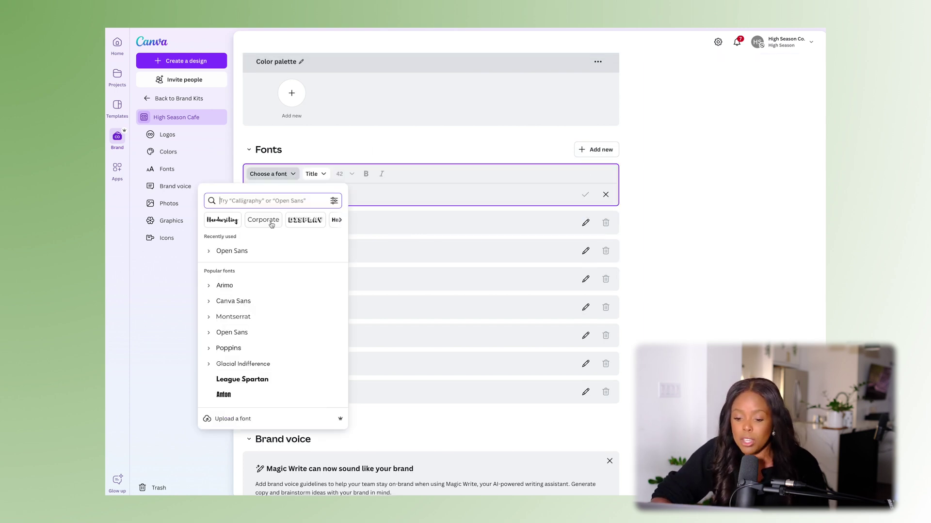
pyautogui.click(264, 252)
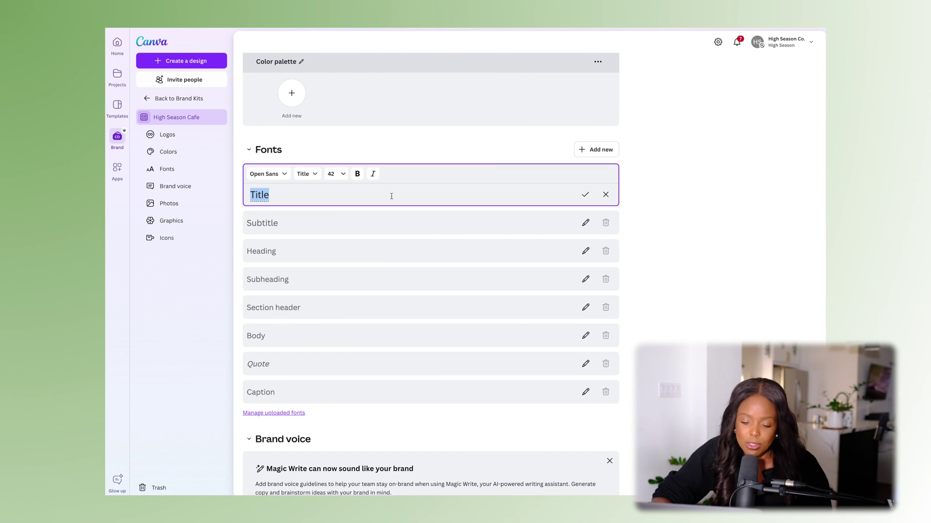
pyautogui.click(357, 174)
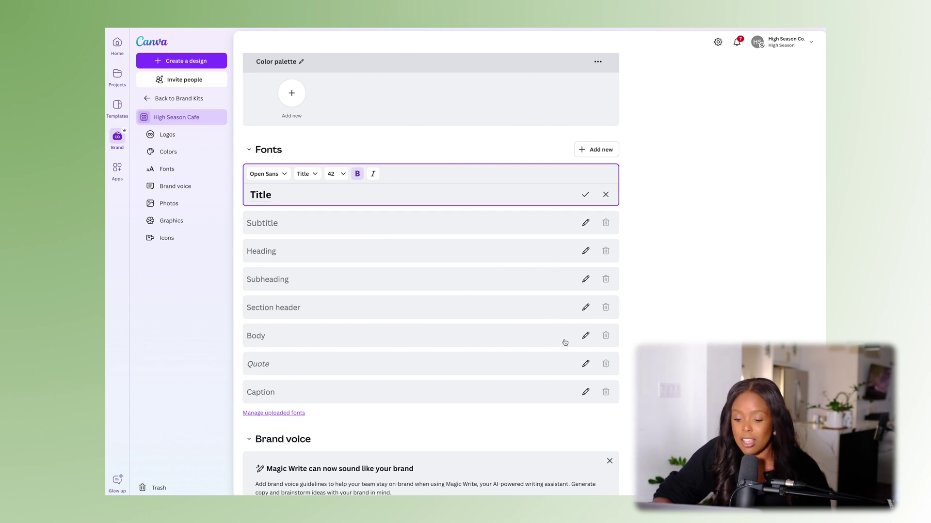
pyautogui.click(585, 336)
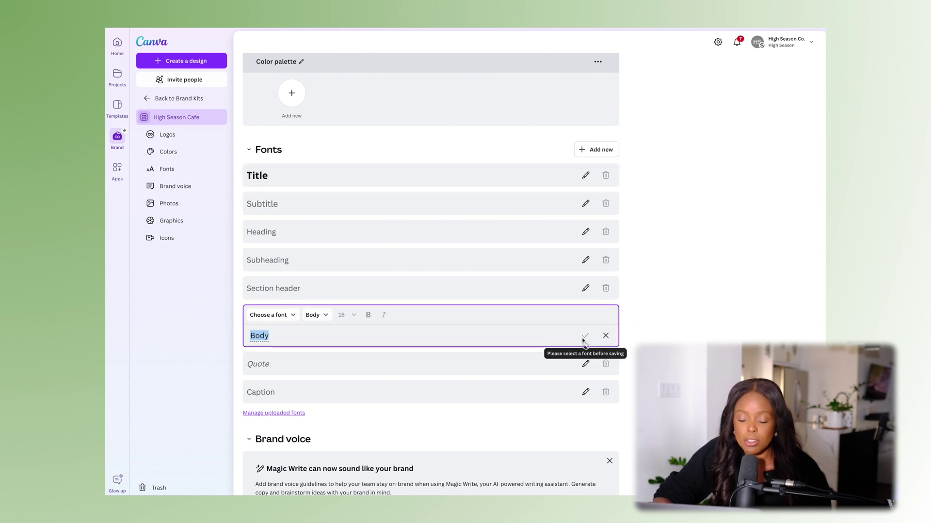
# Set the Body font style to Open Sans at size 21
pyautogui.click(294, 319)
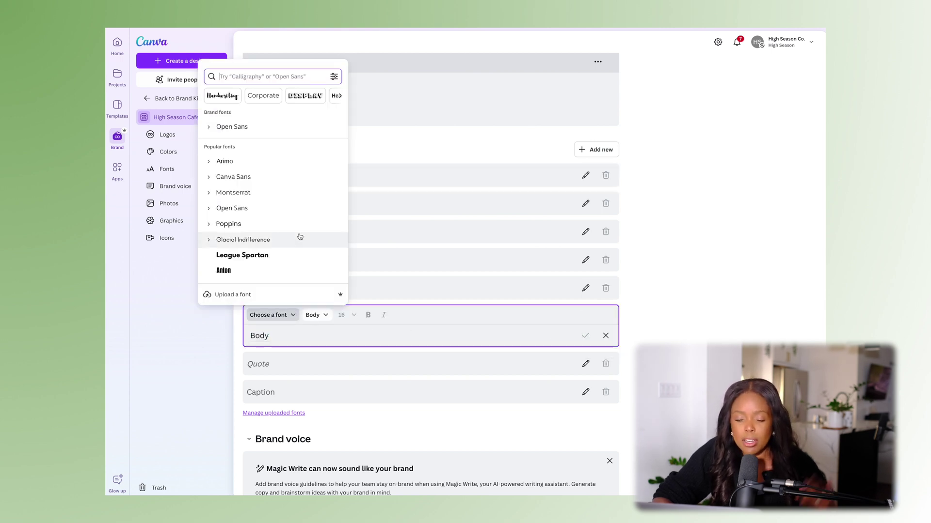
pyautogui.click(298, 128)
pyautogui.click(339, 315)
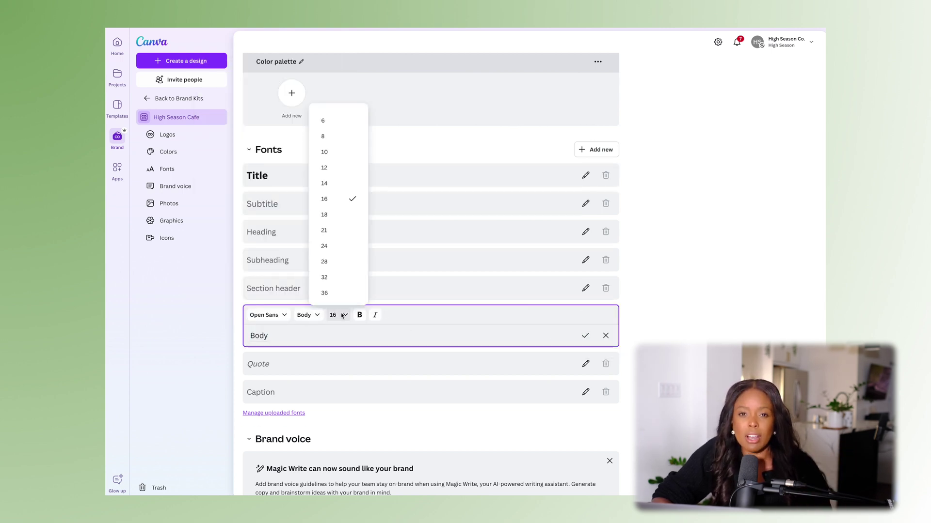
pyautogui.click(344, 225)
pyautogui.click(638, 310)
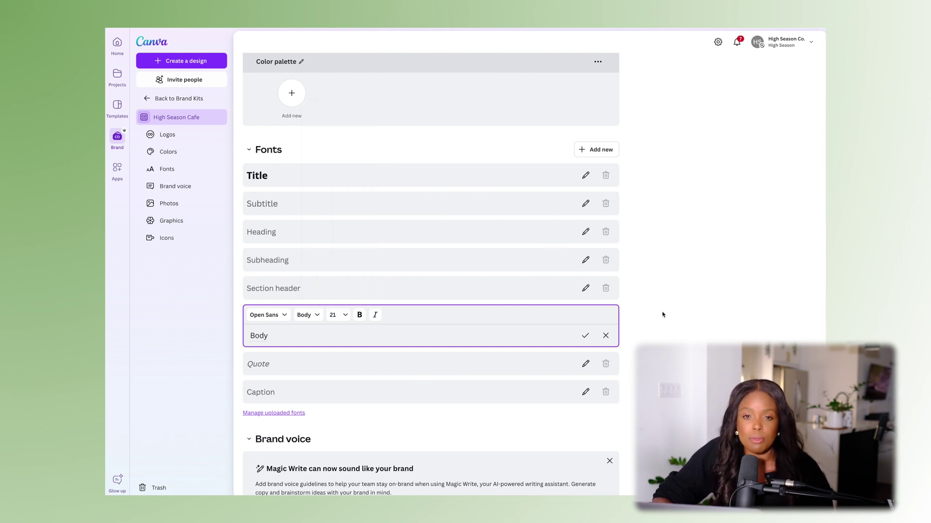
pyautogui.click(585, 289)
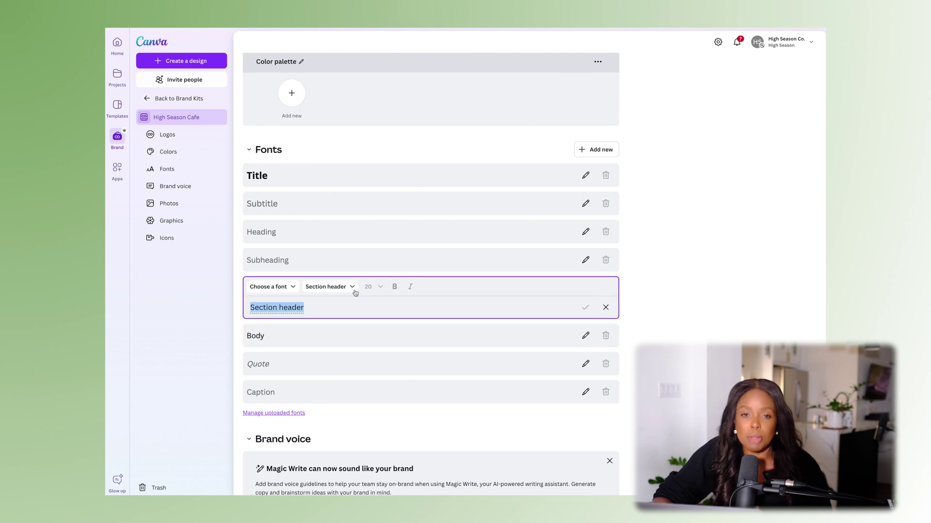
pyautogui.click(272, 286)
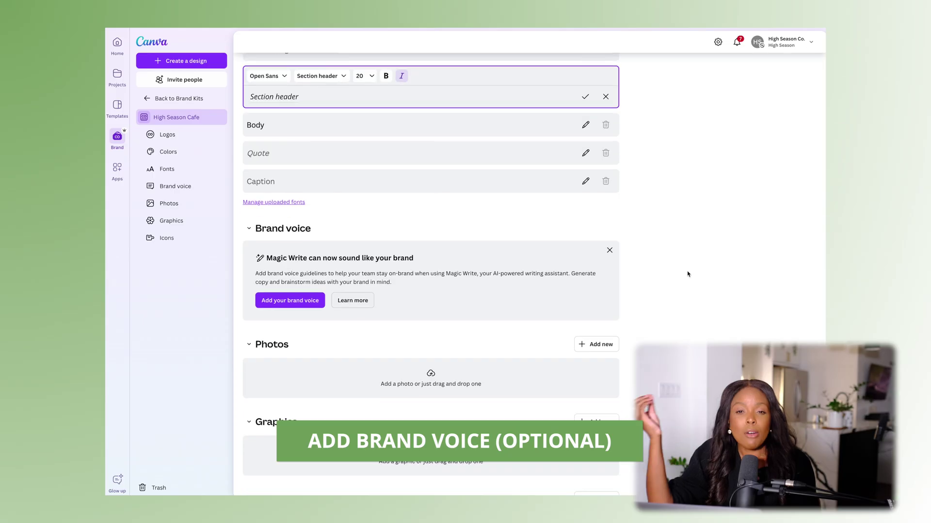
pyautogui.scroll(-3, 687, 275)
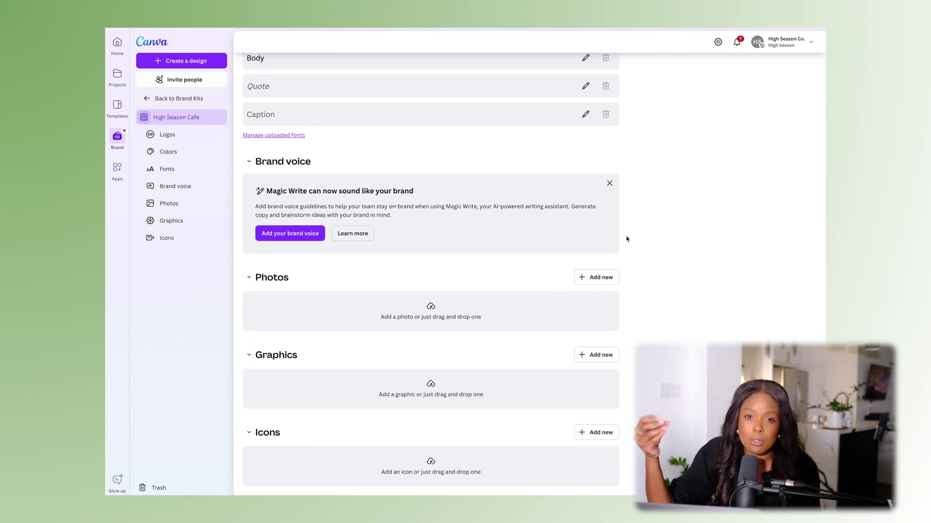
# Start a new brand voice entry in the kit and place the cursor in the empty guidelines box
pyautogui.click(301, 232)
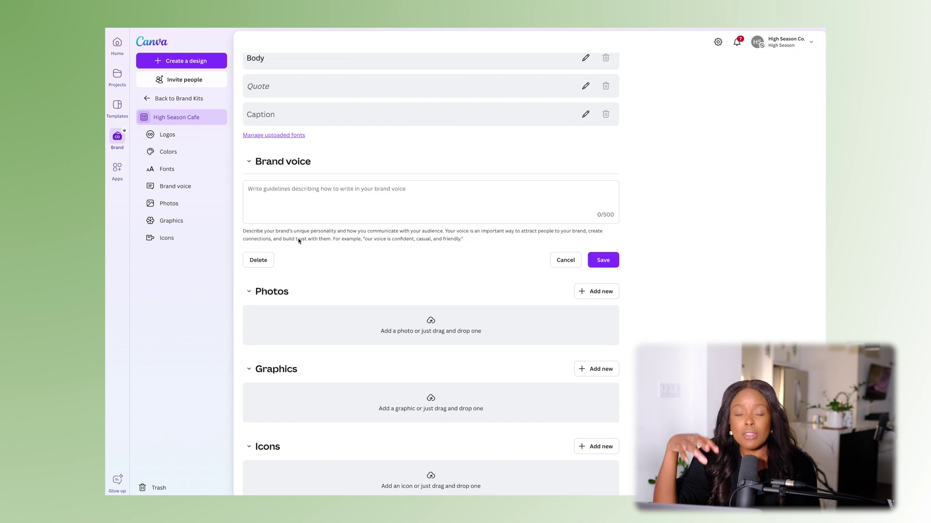
pyautogui.click(323, 213)
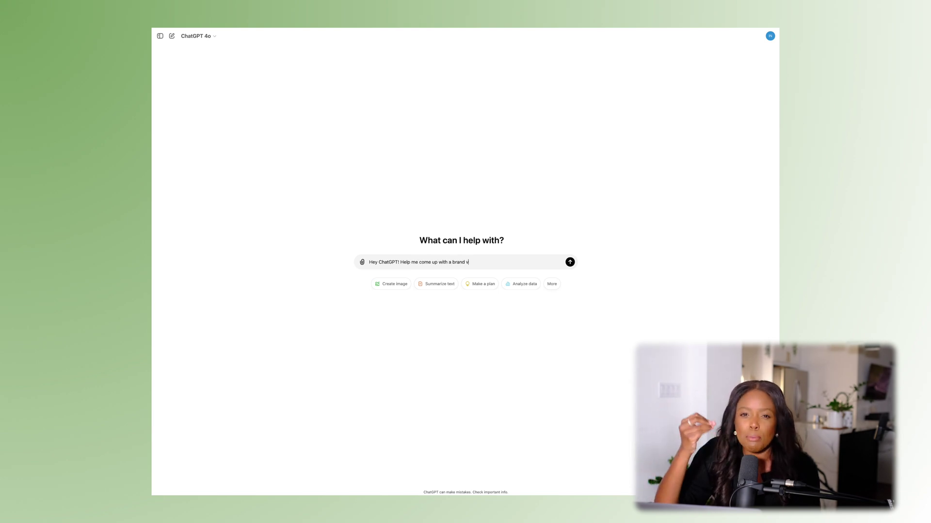
# Get a 500-character Apple-style brand voice from ChatGPT and paste it into Canva's Brand voice field
pyautogui.write('500 character')
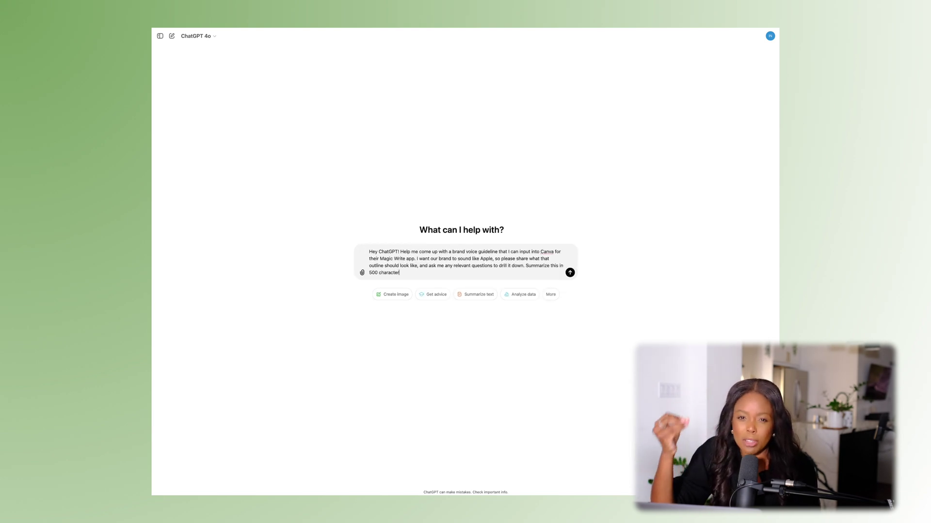
pyautogui.write('s pls.')
pyautogui.press('Return')
pyautogui.moveTo(372, 130); pyautogui.dragTo(381, 161)
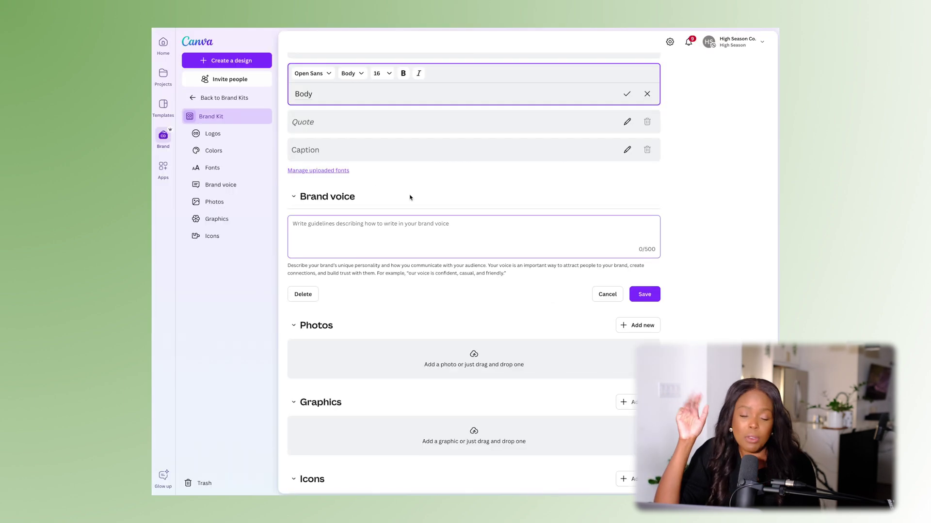
pyautogui.write('Our brand voice is clean, minimalist, and innovative, like Apple. We communicate with simplicity, precision, and a focus on the user experience. Avoid jargon; focus on how our products empower and improve lives. Be aspirational, clear, and confident. Use short, impactful sentences and direct language that highlights functionality and design. Aim for an approachable yet sophisticated tone.')
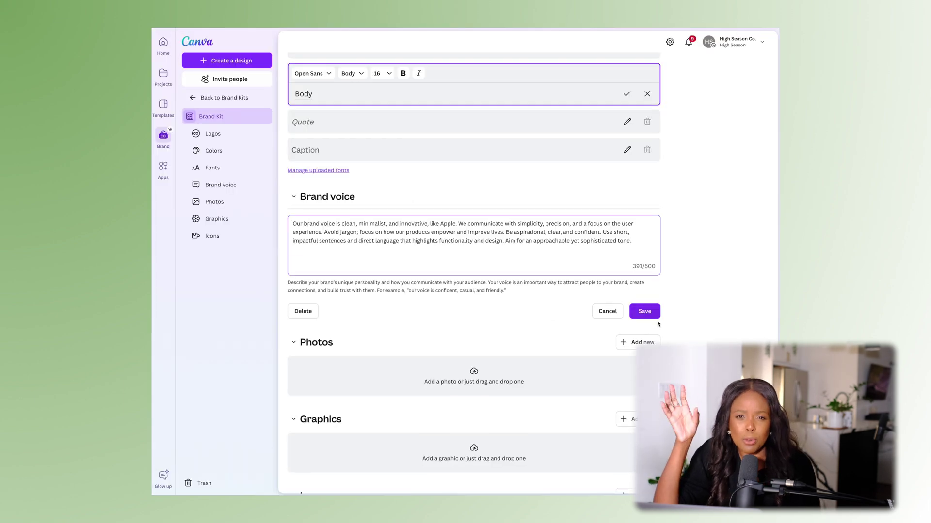
# Save the Apple-like brand voice (391/500 characters) to the High Season Cafe kit
pyautogui.click(652, 313)
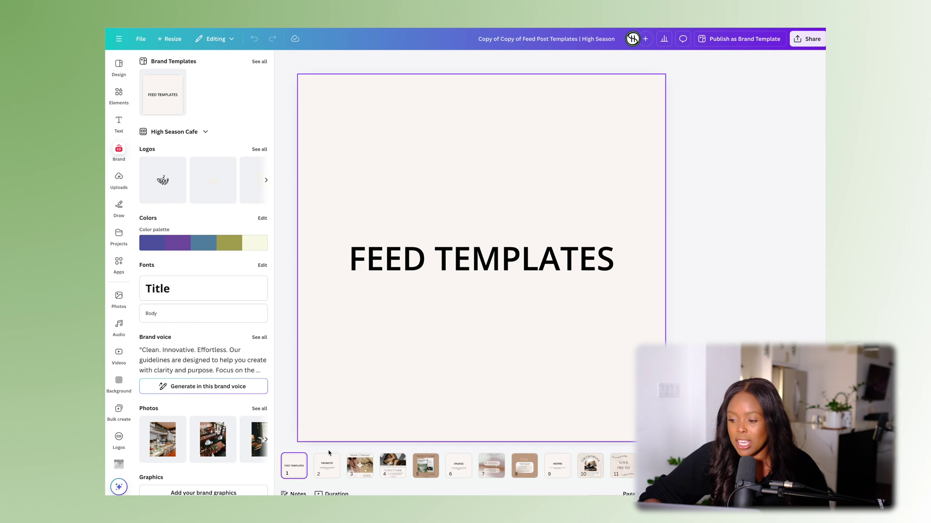
# Browse the feed template pages, then settle on page 4, the PRODUCT NAME layout
pyautogui.click(328, 466)
pyautogui.click(360, 468)
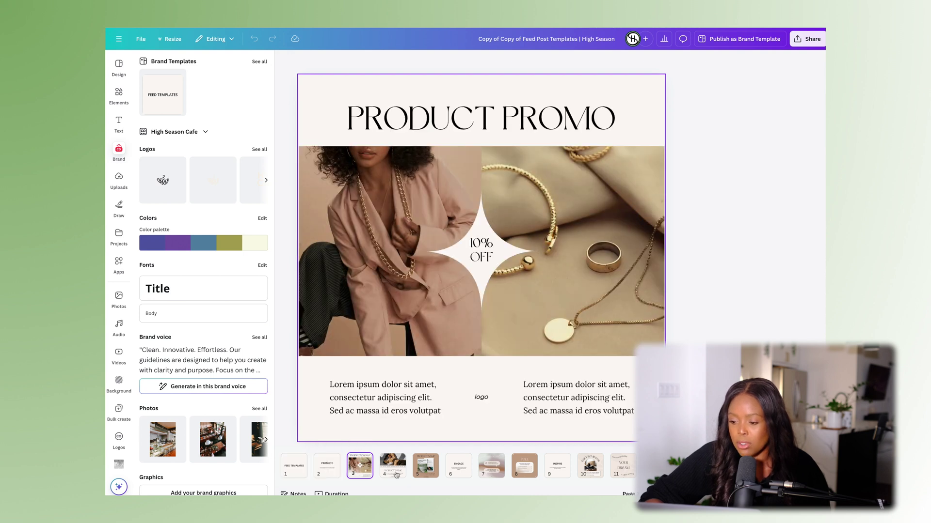
pyautogui.click(393, 467)
pyautogui.click(417, 471)
pyautogui.press('Right')
pyautogui.press('Right')
pyautogui.press('Right')
pyautogui.press('Right')
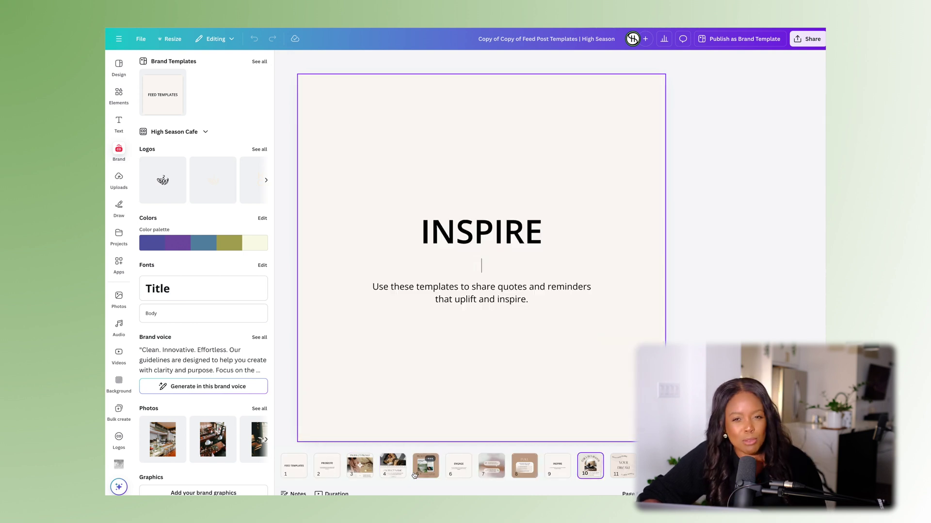
pyautogui.press('Right')
pyautogui.press('Right')
pyautogui.press('Right')
pyautogui.press('Right')
pyautogui.press('Right')
pyautogui.press('Right')
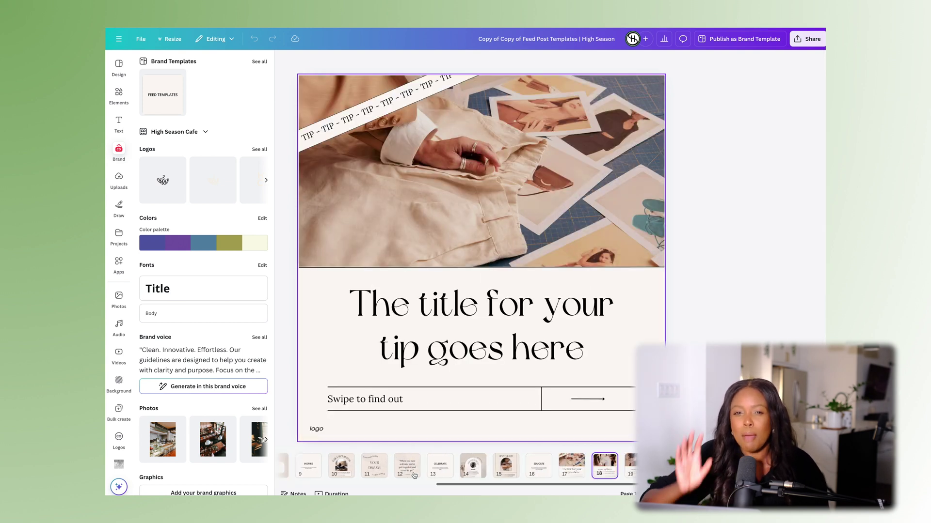
pyautogui.press('Right')
pyautogui.press('Right')
pyautogui.press('Right')
pyautogui.press('Right')
pyautogui.press('Right')
pyautogui.press('Right')
pyautogui.press('Right')
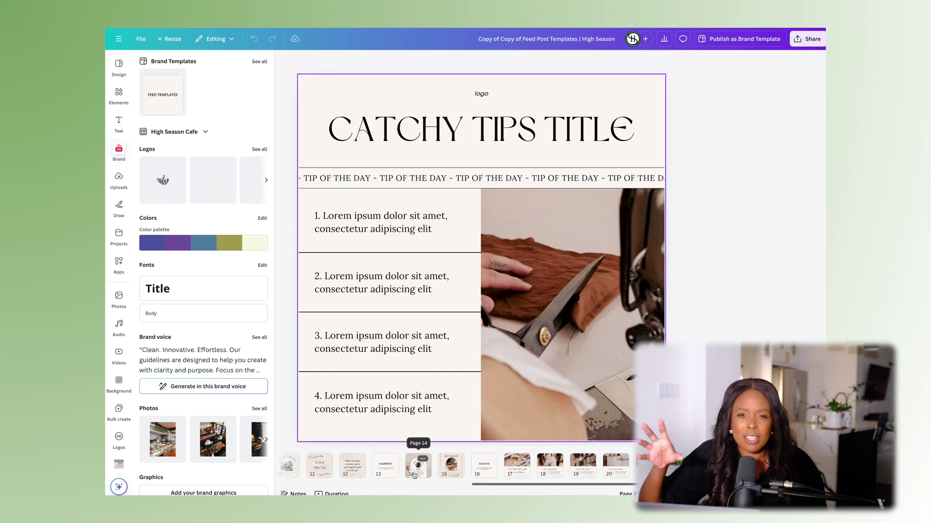
pyautogui.scroll(5, 419, 466)
pyautogui.click(396, 469)
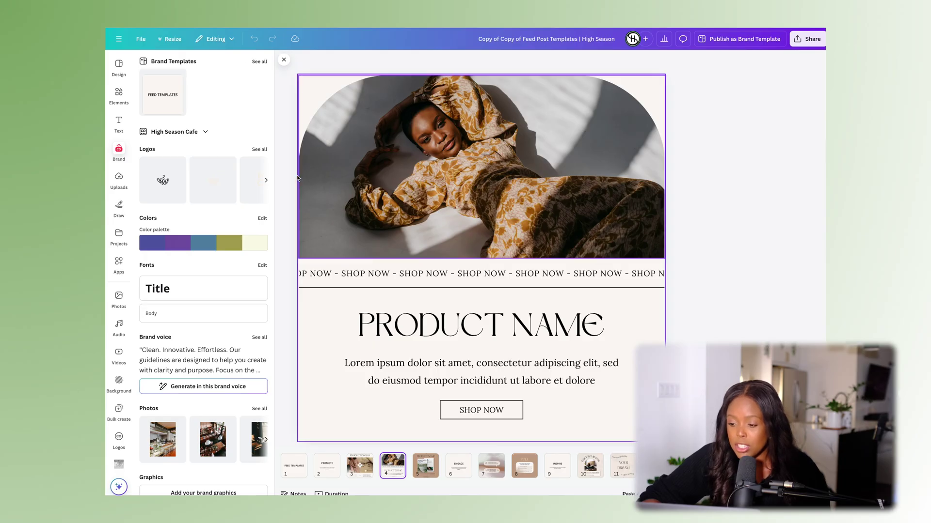
# Shuffle the brand palette on page 4 until it shows a purple background with white text
pyautogui.moveTo(249, 246)
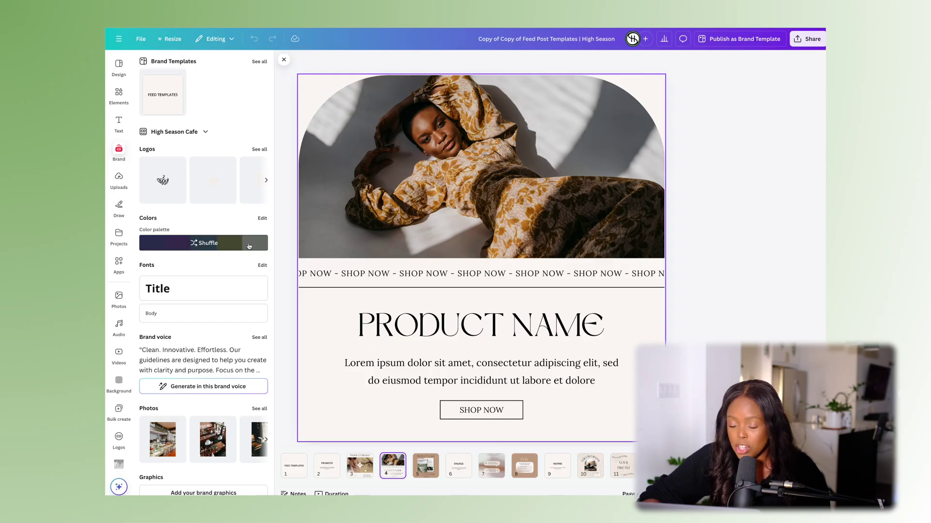
pyautogui.click(210, 243)
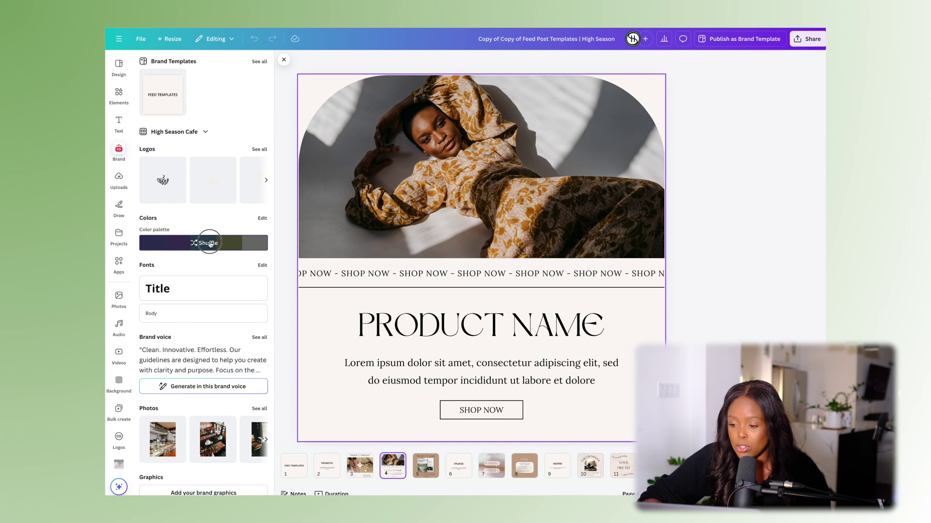
pyautogui.click(210, 243)
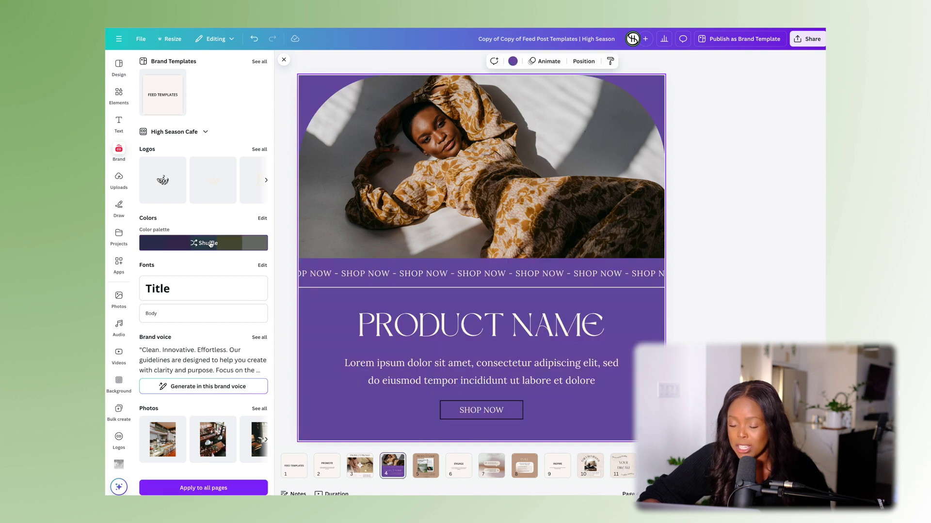
pyautogui.click(210, 244)
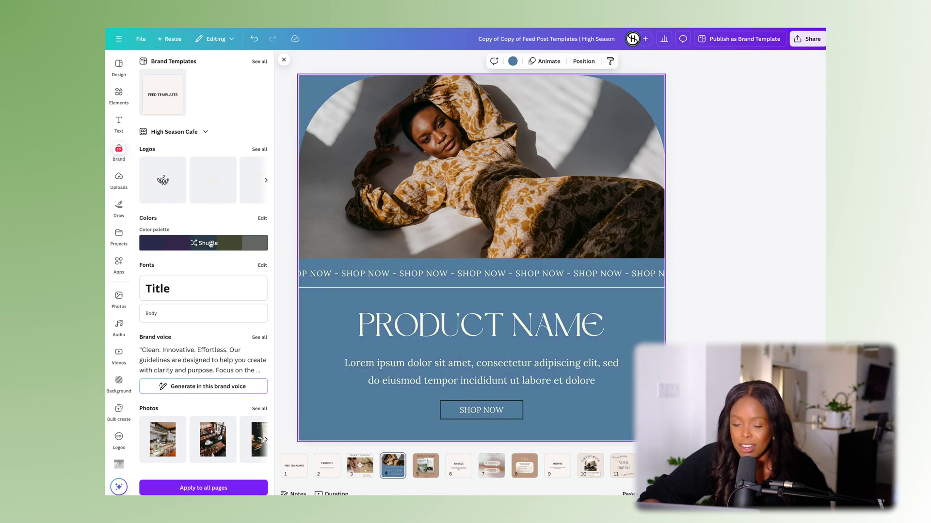
pyautogui.click(210, 244)
pyautogui.click(210, 244)
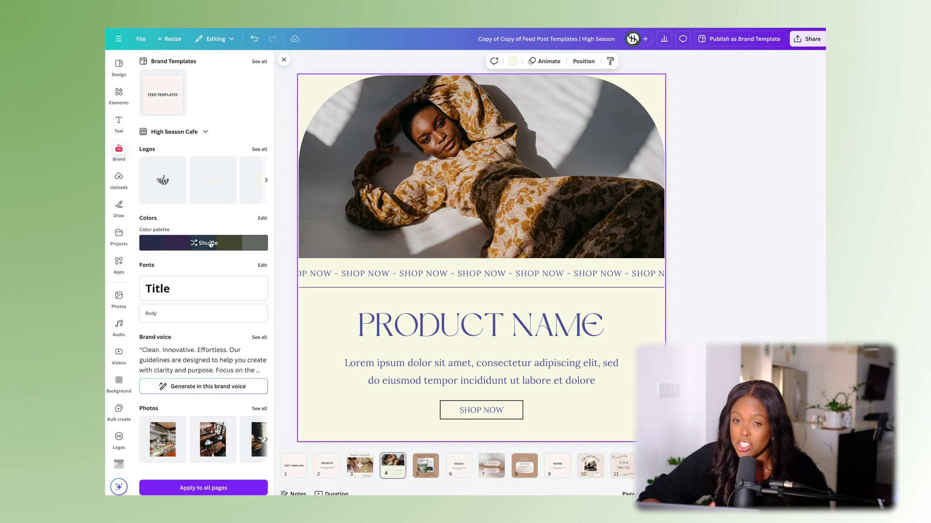
pyautogui.click(210, 244)
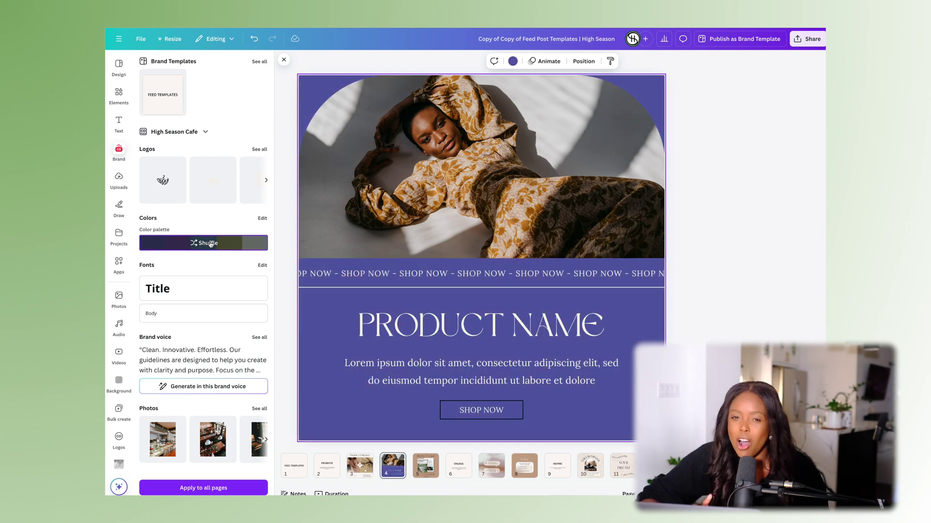
pyautogui.click(210, 243)
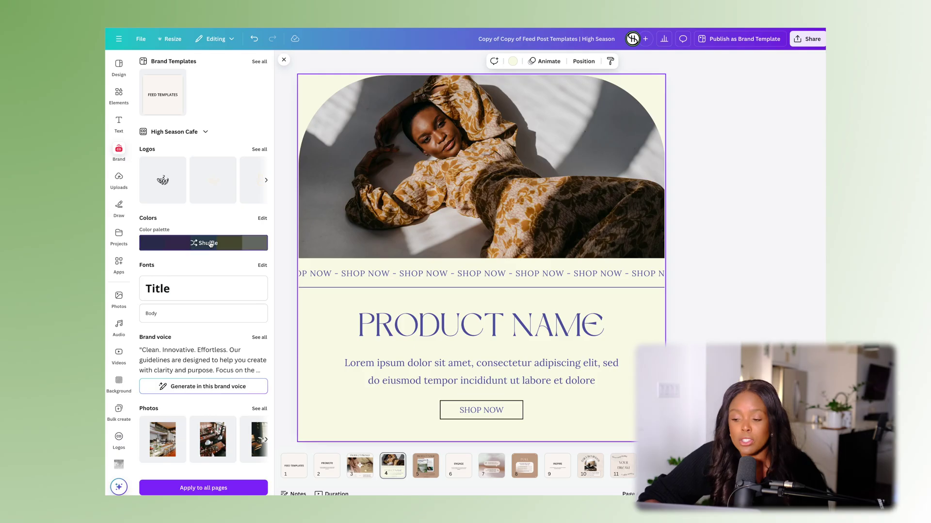
pyautogui.click(210, 244)
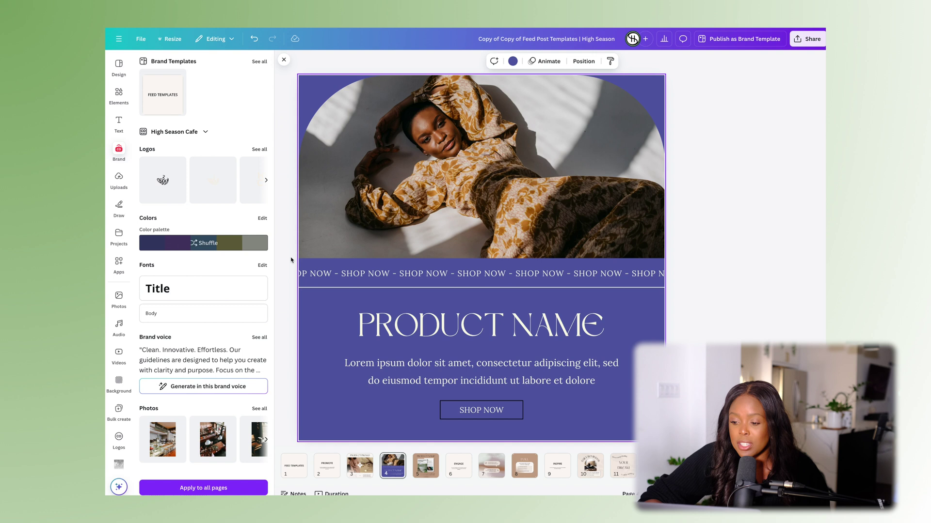
pyautogui.click(398, 327)
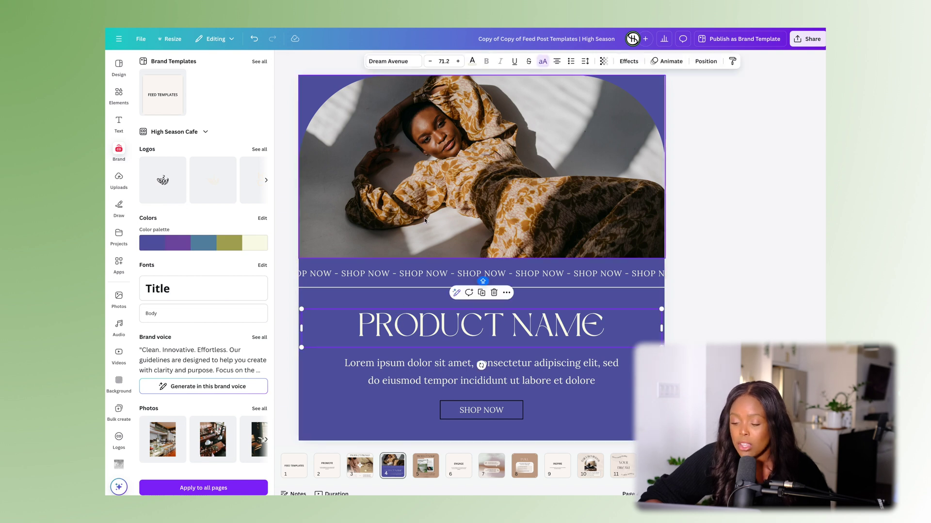
# Make the PRODUCT NAME heading cream from the brand palette
pyautogui.click(472, 61)
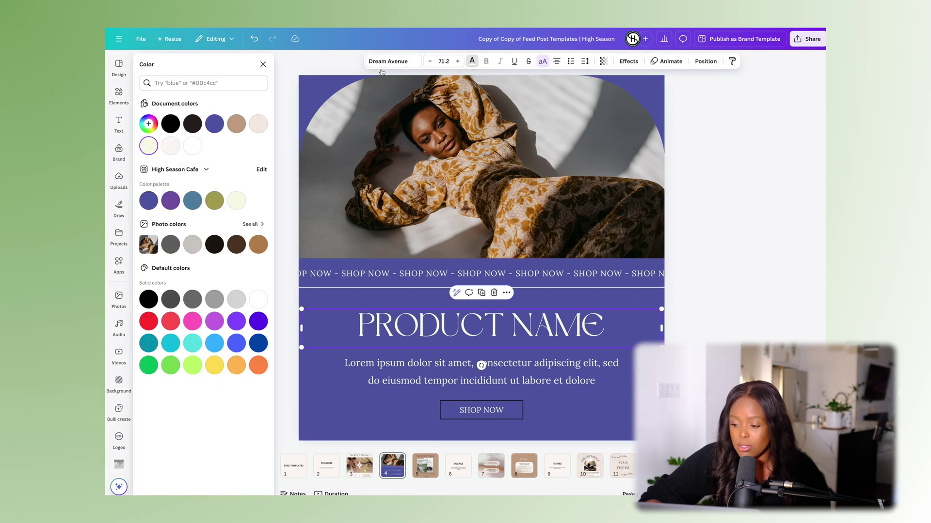
pyautogui.click(176, 205)
pyautogui.click(192, 202)
pyautogui.click(215, 203)
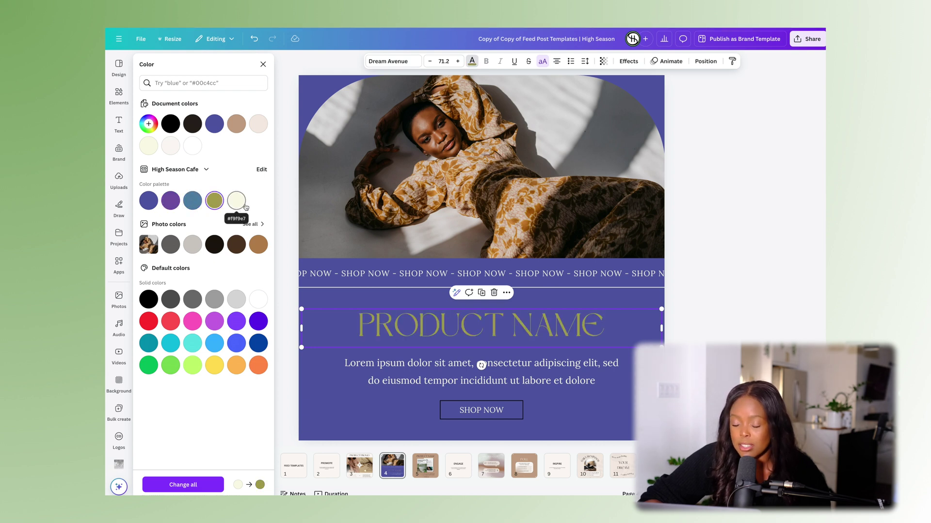
pyautogui.click(237, 202)
pyautogui.click(384, 287)
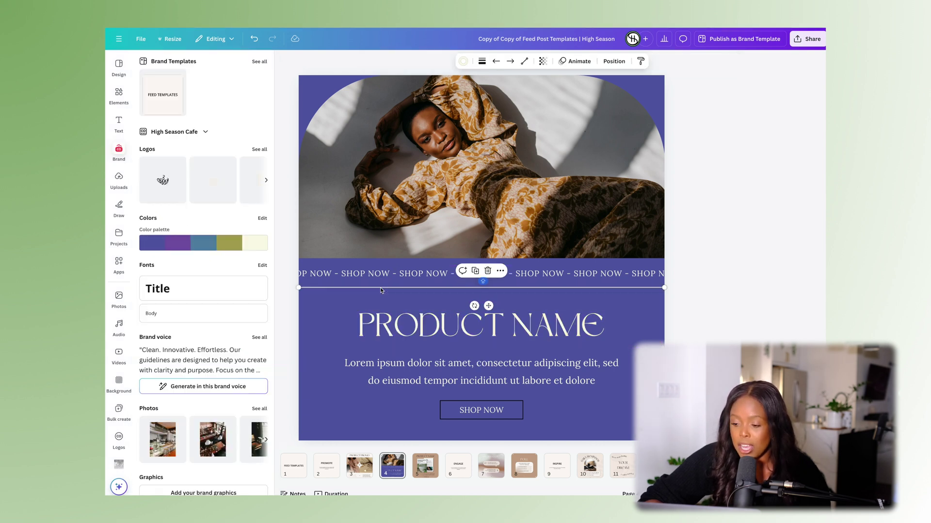
pyautogui.click(463, 61)
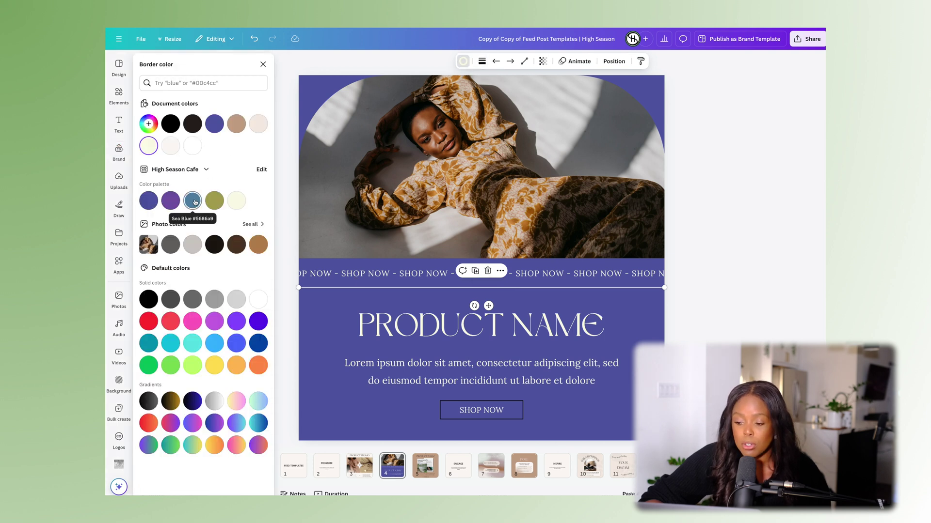
pyautogui.hotkey('ctrl', 'z')
# Add the brand logo small at bottom-left and swap the woman photo for a cafe photo
pyautogui.click(168, 193)
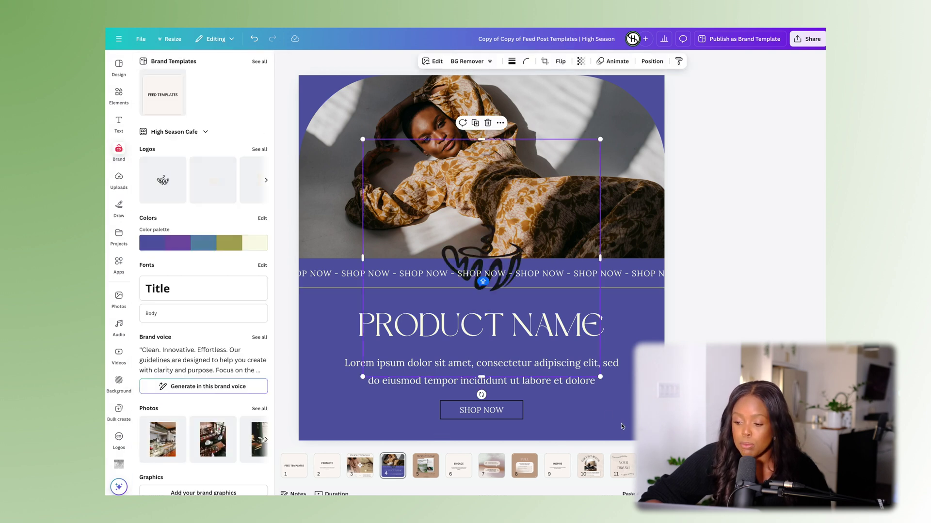
pyautogui.moveTo(598, 377); pyautogui.dragTo(438, 213)
pyautogui.moveTo(407, 179); pyautogui.dragTo(340, 399)
pyautogui.moveTo(162, 439); pyautogui.dragTo(485, 170)
# Retype the heading as COFFEE SPECIAL and begin the body text ending 'between October and December!'
pyautogui.click(569, 330)
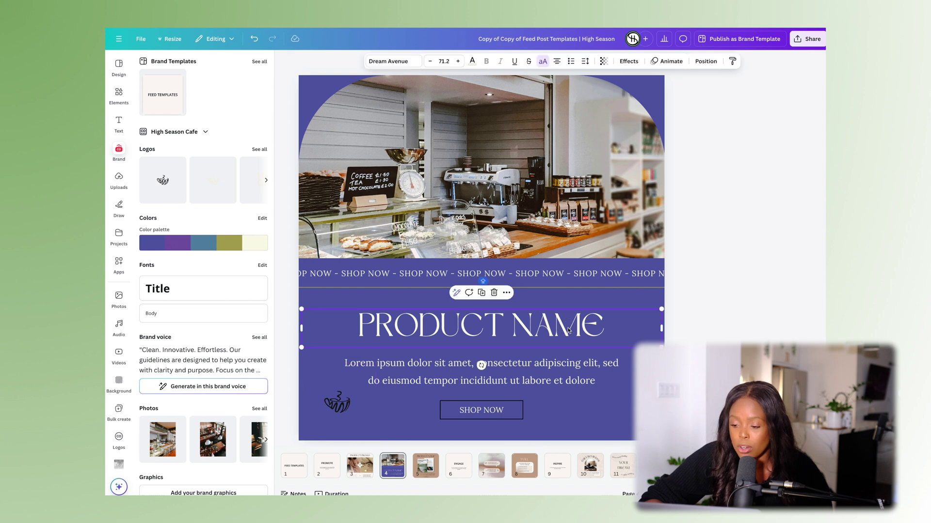
pyautogui.click(568, 328)
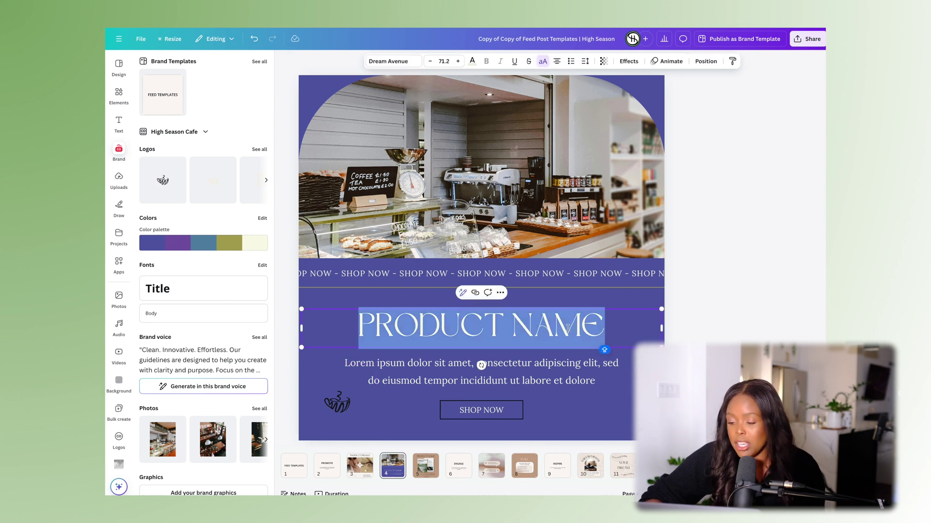
pyautogui.write('COFFE')
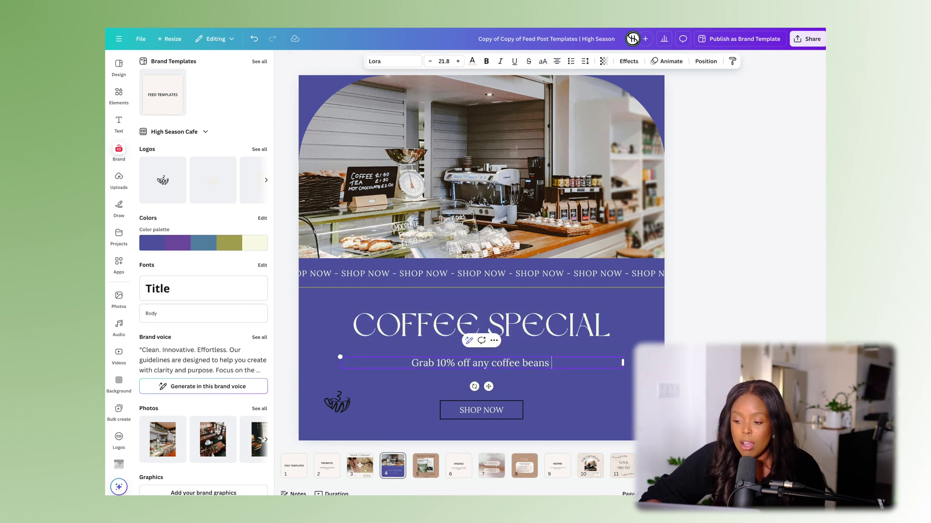
pyautogui.write('betwee')
pyautogui.write('n ')
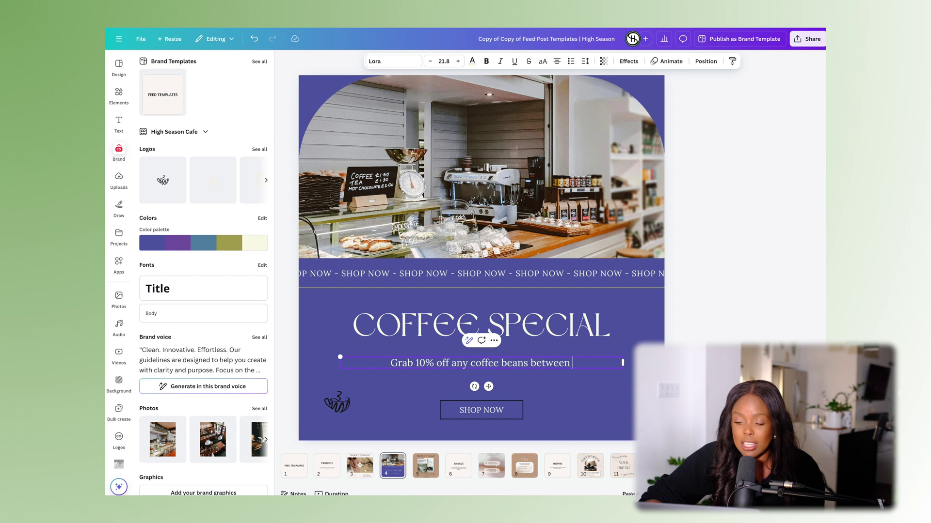
pyautogui.write('October and December!')
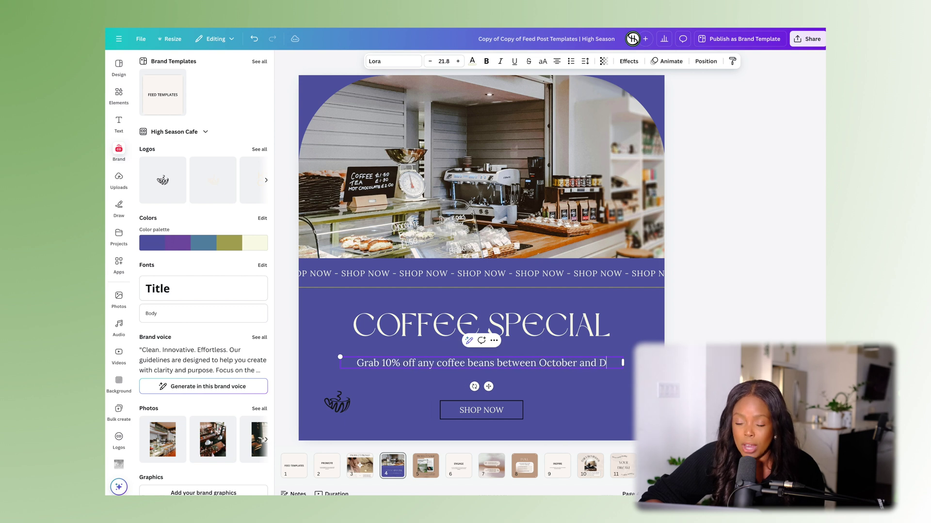